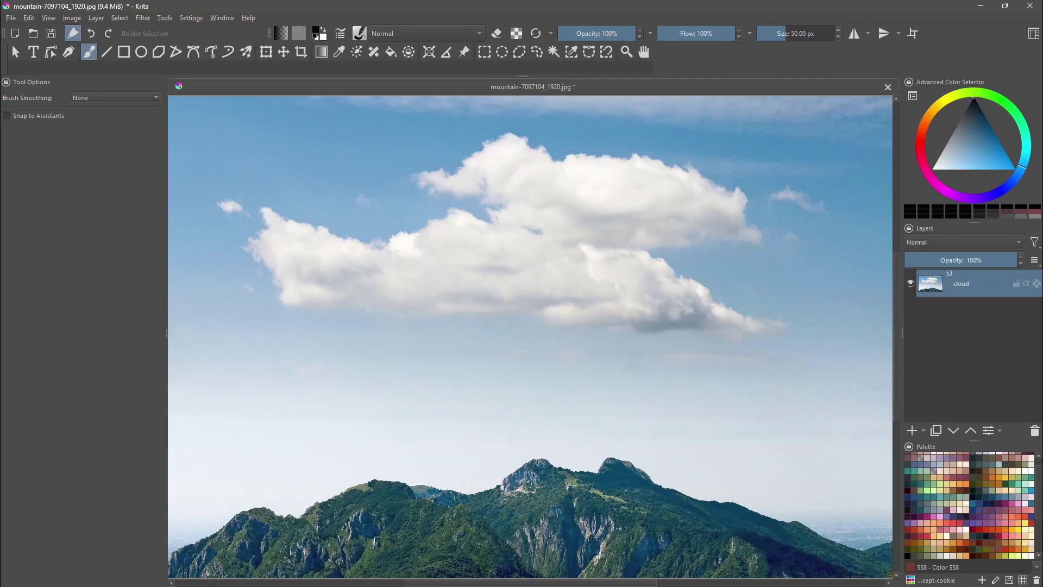
# Add a local selection mask to the cloud layer and select the new Selection 1 mask
pyautogui.rightClick(956, 281)
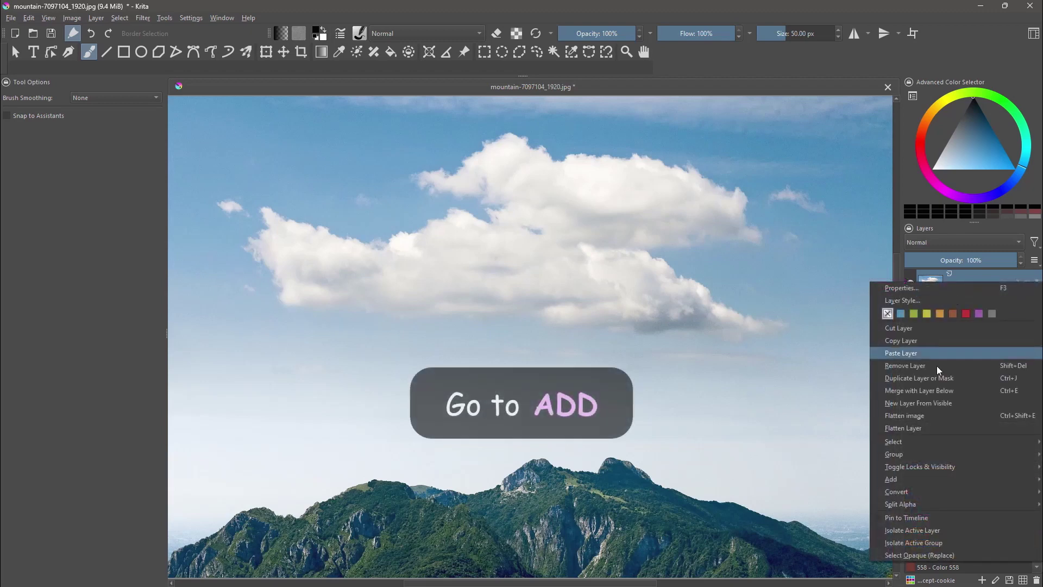
pyautogui.moveTo(907, 480)
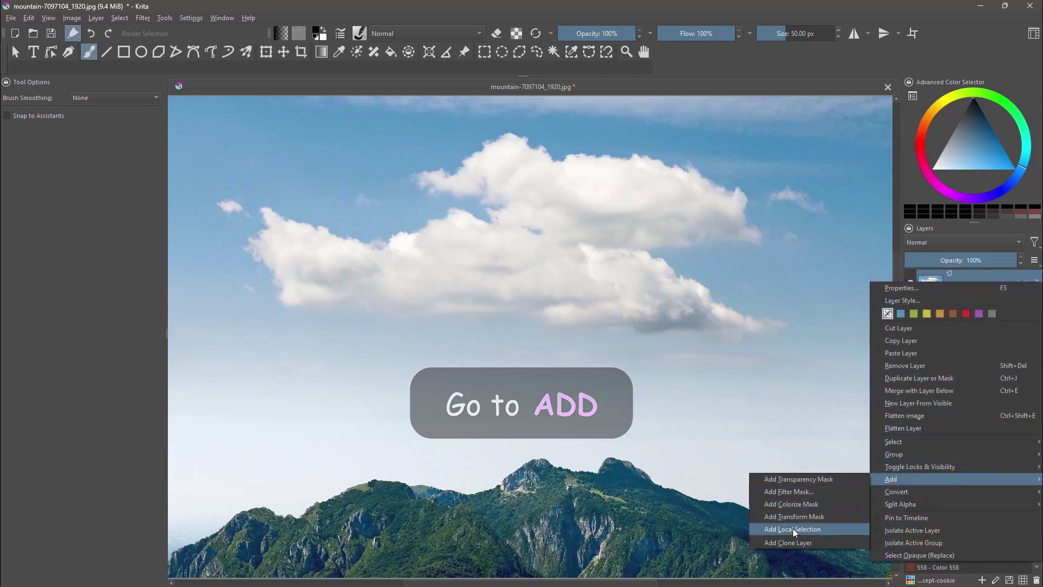
pyautogui.click(832, 530)
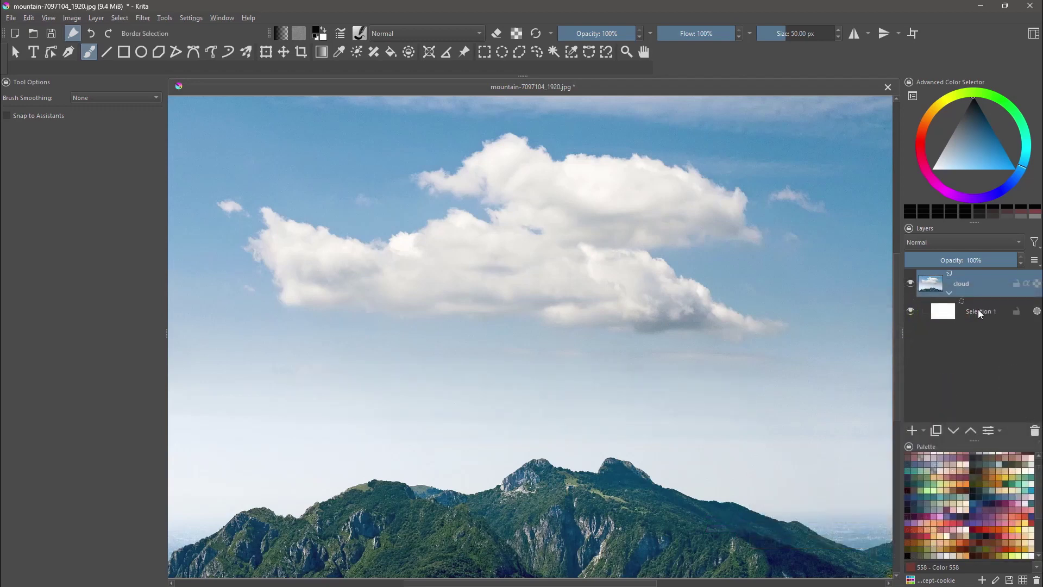
pyautogui.click(977, 309)
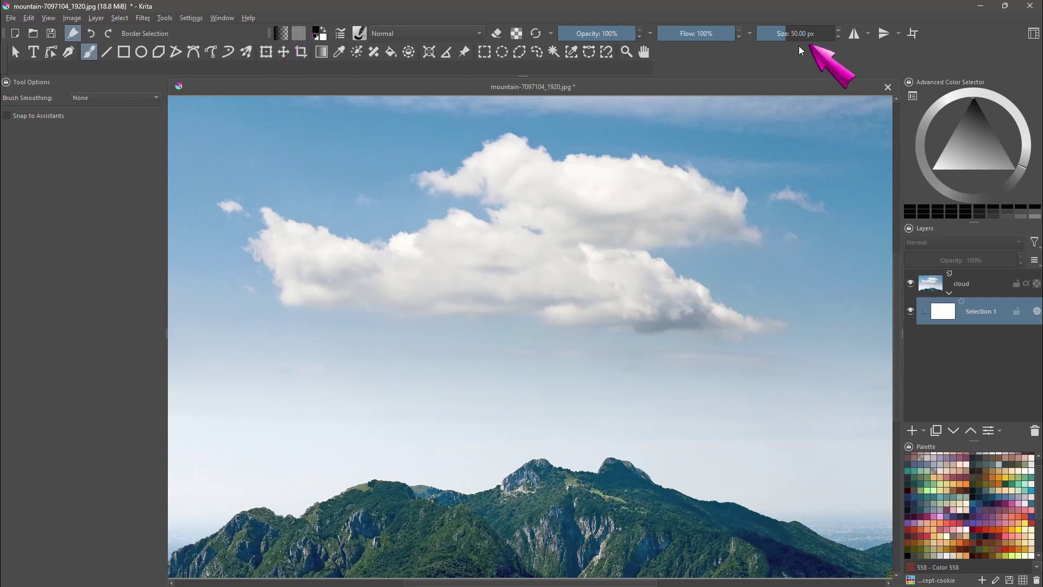
# Enlarge the brush to about 258 px and paint the cloud's interior onto Selection 1
pyautogui.moveTo(800, 34); pyautogui.dragTo(812, 34)
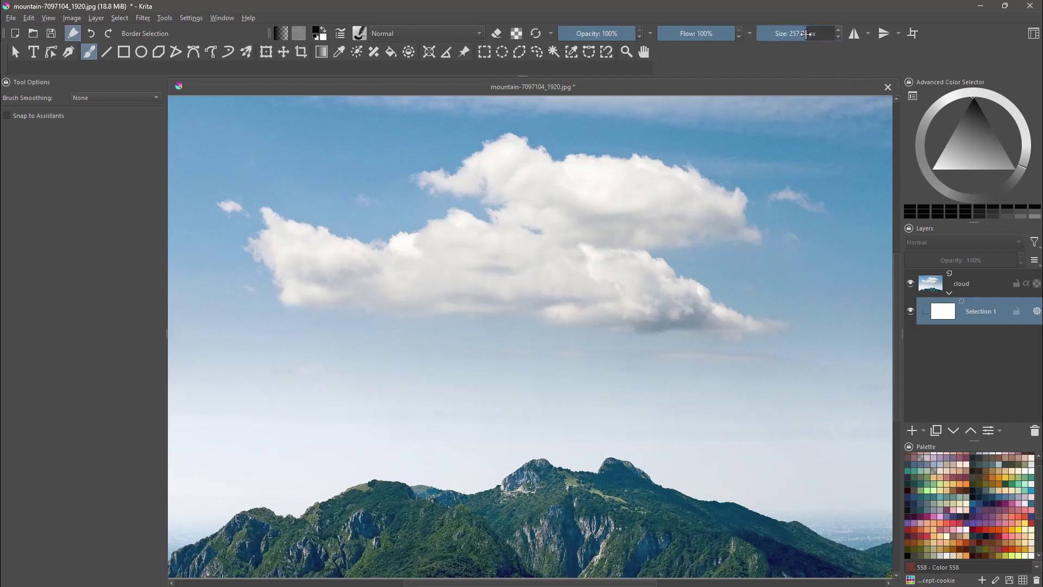
pyautogui.moveTo(530, 242)
pyautogui.mouseDown()
pyautogui.moveTo(473, 266)
pyautogui.moveTo(308, 265)
pyautogui.moveTo(407, 275)
pyautogui.moveTo(457, 252)
pyautogui.moveTo(450, 244)
pyautogui.moveTo(492, 254)
pyautogui.moveTo(535, 233)
pyautogui.moveTo(536, 199)
pyautogui.moveTo(518, 176)
pyautogui.moveTo(528, 176)
pyautogui.moveTo(588, 197)
pyautogui.moveTo(651, 201)
pyautogui.moveTo(606, 201)
pyautogui.moveTo(576, 217)
pyautogui.moveTo(562, 245)
pyautogui.moveTo(602, 268)
pyautogui.moveTo(354, 276)
pyautogui.moveTo(532, 271)
pyautogui.moveTo(660, 296)
pyautogui.moveTo(618, 285)
pyautogui.moveTo(560, 245)
pyautogui.mouseUp()
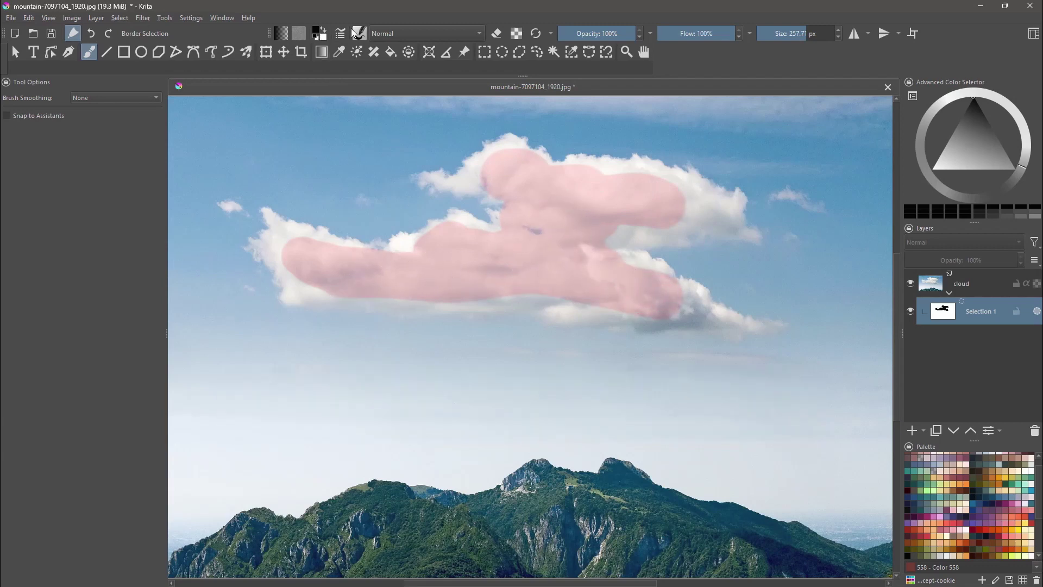
# Filter the brush presets to the Textures tag and pick the Texture Big brush
pyautogui.click(359, 34)
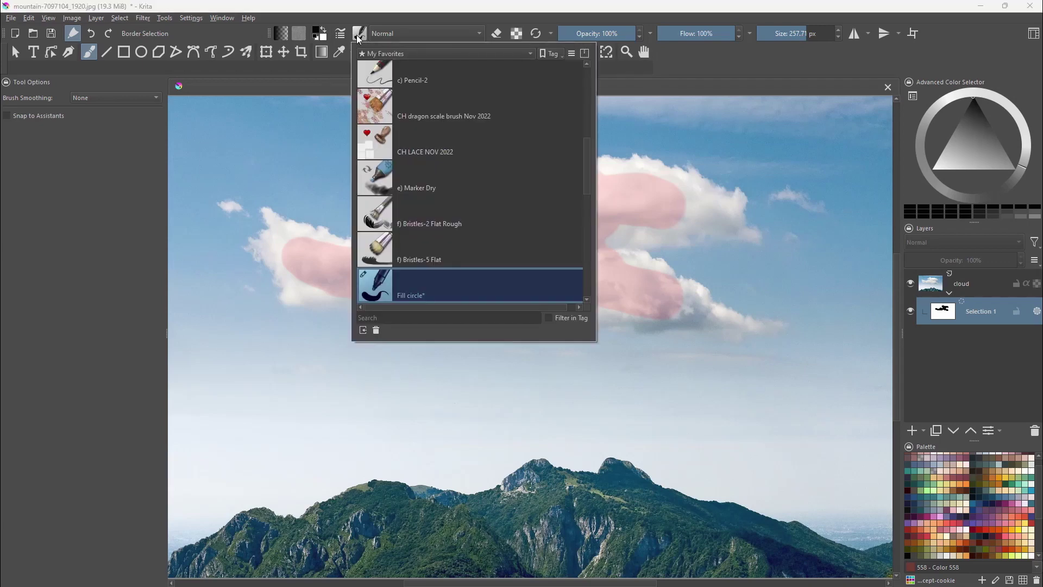
pyautogui.click(398, 55)
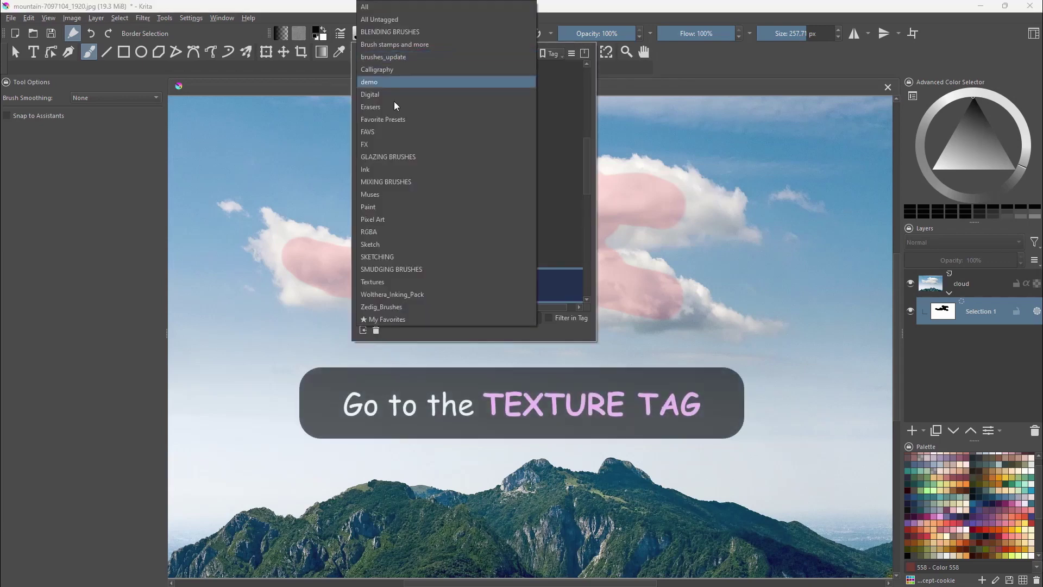
pyautogui.click(383, 282)
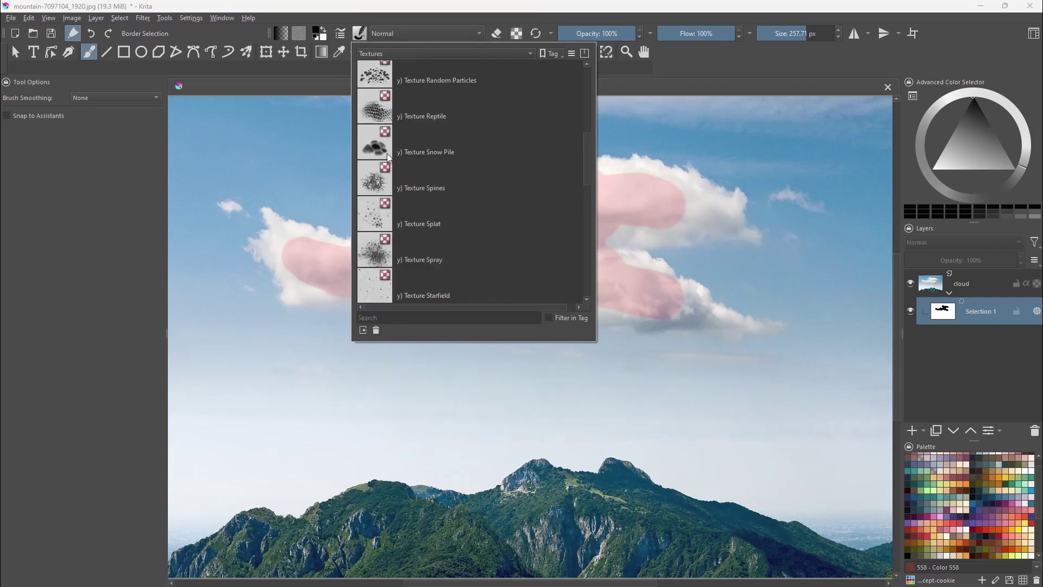
pyautogui.scroll(4, 386, 153)
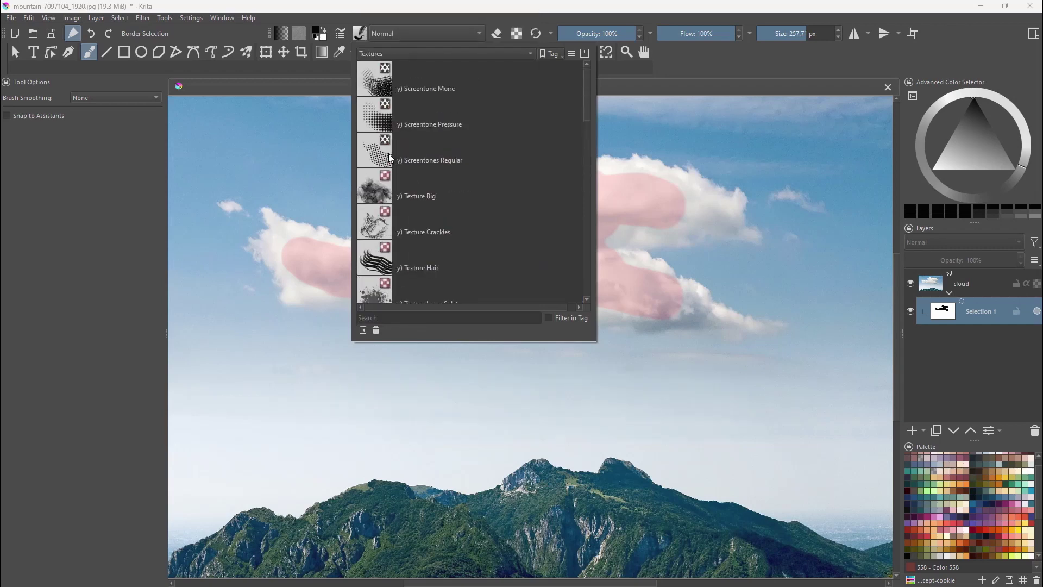
pyautogui.moveTo(383, 191)
pyautogui.click(383, 188)
# Resize the textured brush and paint the cloud's upper part and grey underside onto the mask
pyautogui.press('[')
pyautogui.press(']')
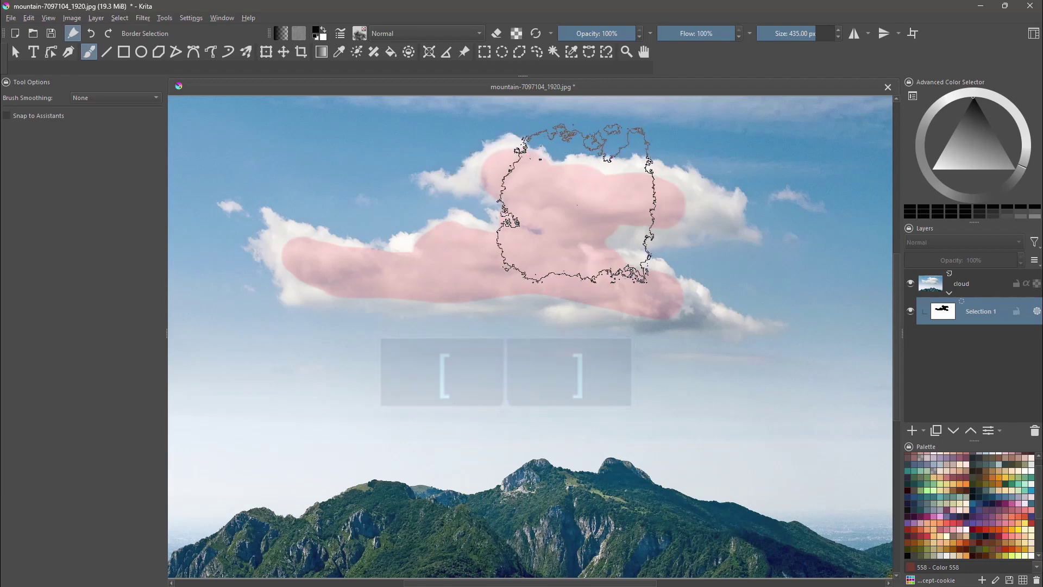
pyautogui.keyDown('shift'); pyautogui.moveTo(570, 209); pyautogui.dragTo(546, 206); pyautogui.keyUp('shift')
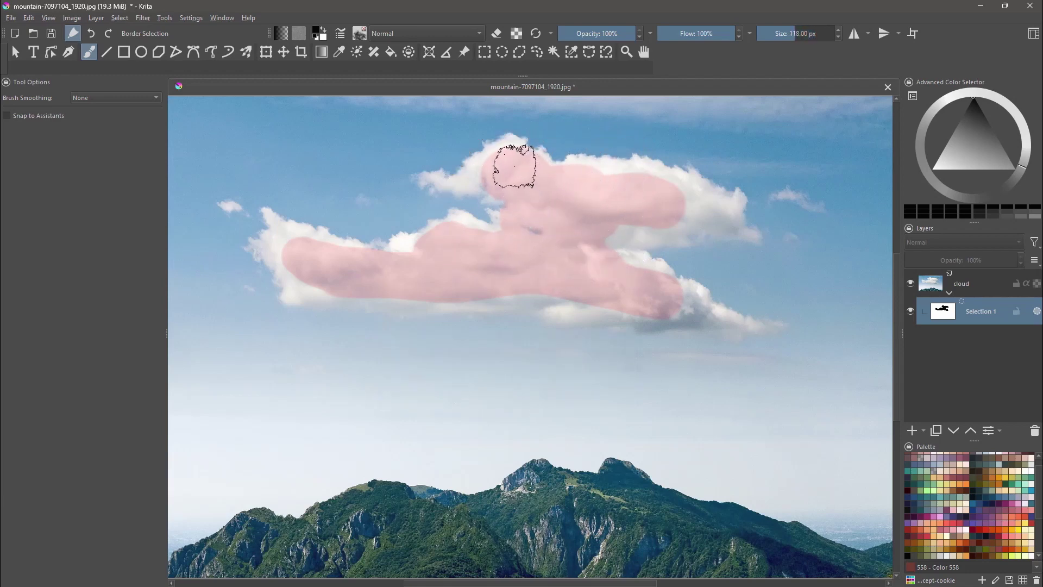
pyautogui.moveTo(511, 144)
pyautogui.mouseDown()
pyautogui.moveTo(497, 171)
pyautogui.moveTo(466, 183)
pyautogui.moveTo(607, 173)
pyautogui.moveTo(689, 205)
pyautogui.moveTo(699, 222)
pyautogui.moveTo(624, 262)
pyautogui.moveTo(496, 214)
pyautogui.moveTo(471, 242)
pyautogui.moveTo(406, 256)
pyautogui.moveTo(267, 246)
pyautogui.moveTo(296, 286)
pyautogui.moveTo(440, 243)
pyautogui.moveTo(590, 290)
pyautogui.moveTo(404, 295)
pyautogui.moveTo(315, 265)
pyautogui.moveTo(560, 299)
pyautogui.moveTo(696, 302)
pyautogui.moveTo(685, 307)
pyautogui.moveTo(641, 274)
pyautogui.moveTo(728, 203)
pyautogui.moveTo(530, 168)
pyautogui.mouseUp()
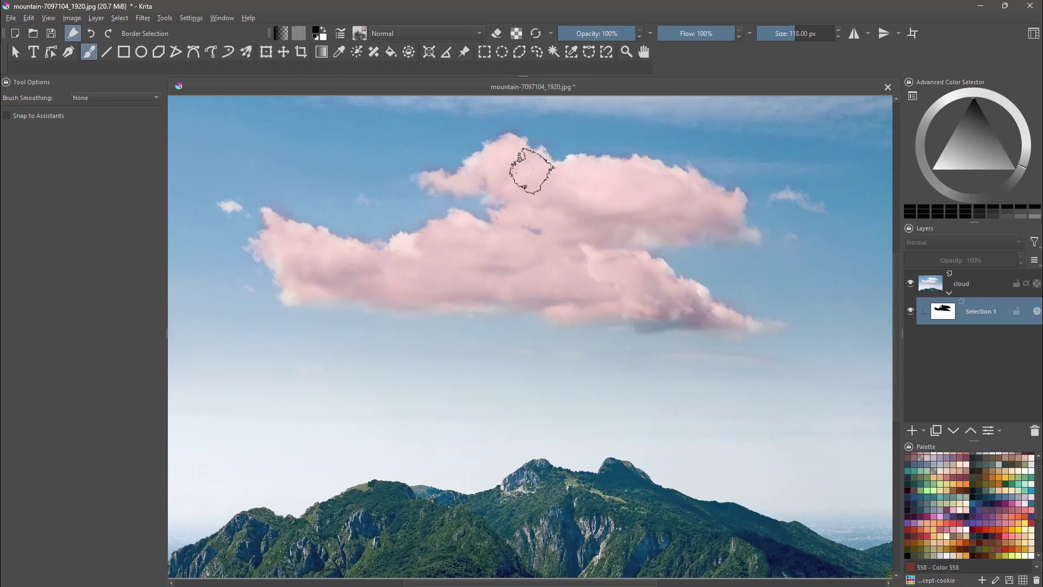
pyautogui.press('[')
pyautogui.press('[')
pyautogui.press('[')
pyautogui.press('[')
pyautogui.moveTo(710, 302)
pyautogui.mouseDown()
pyautogui.moveTo(472, 300)
pyautogui.moveTo(323, 251)
pyautogui.mouseUp()
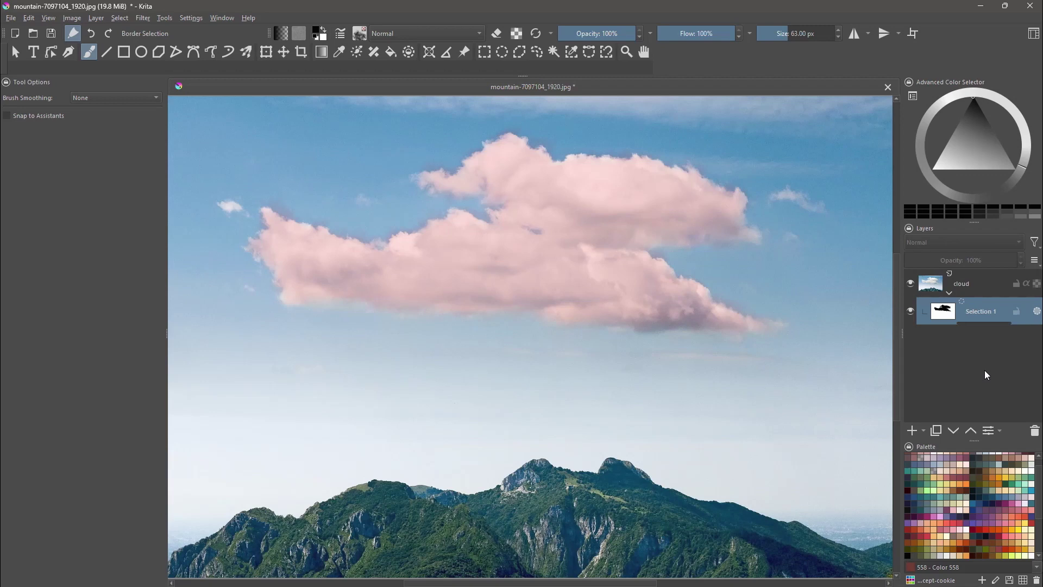
# Invert the Selection 1 mask so the sky is masked and the cloud is clear
pyautogui.hotkey('ctrl', 'i')
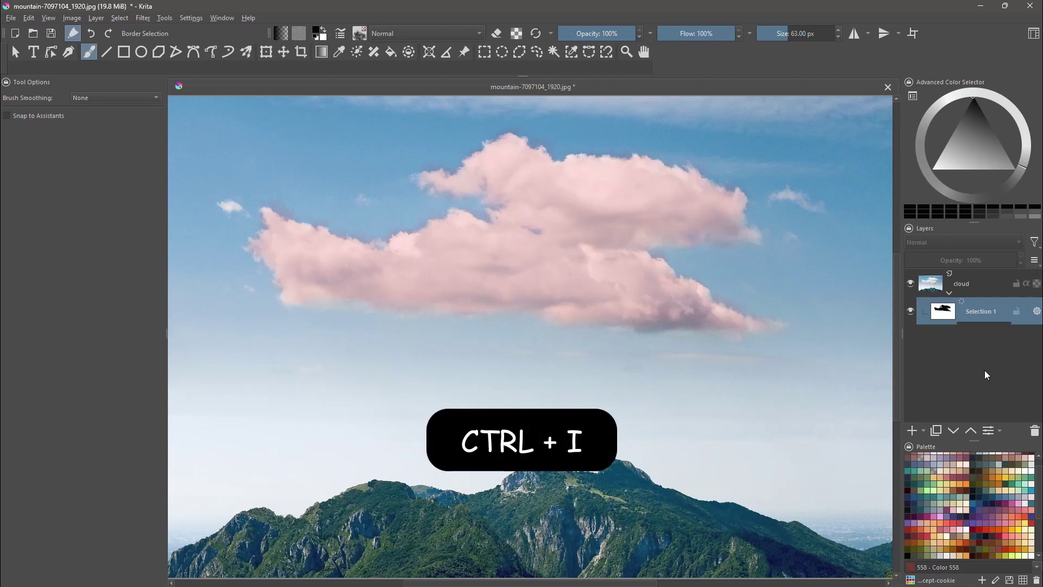
pyautogui.hotkey('ctrl', 'i')
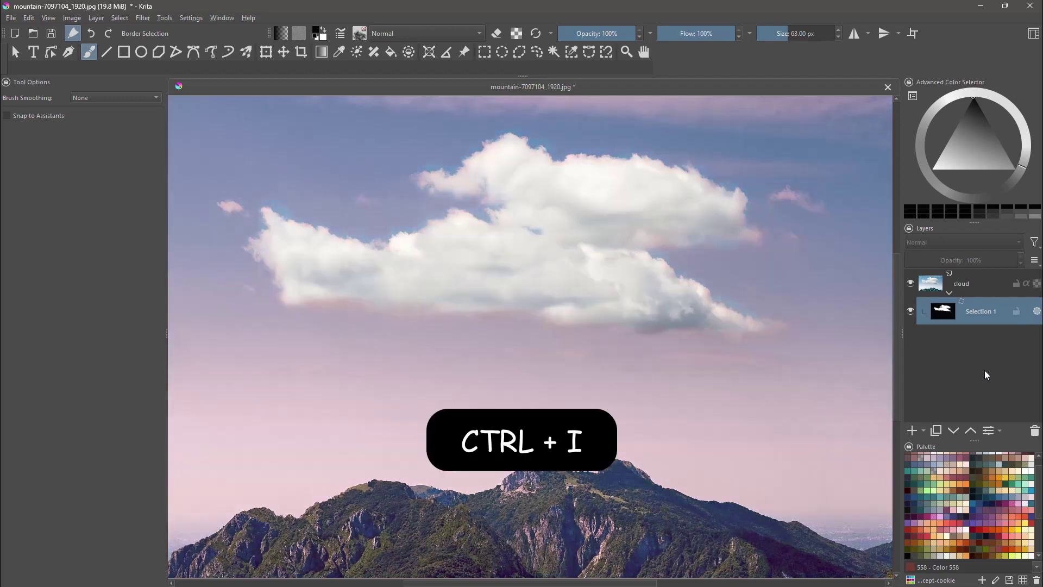
pyautogui.rightClick(979, 314)
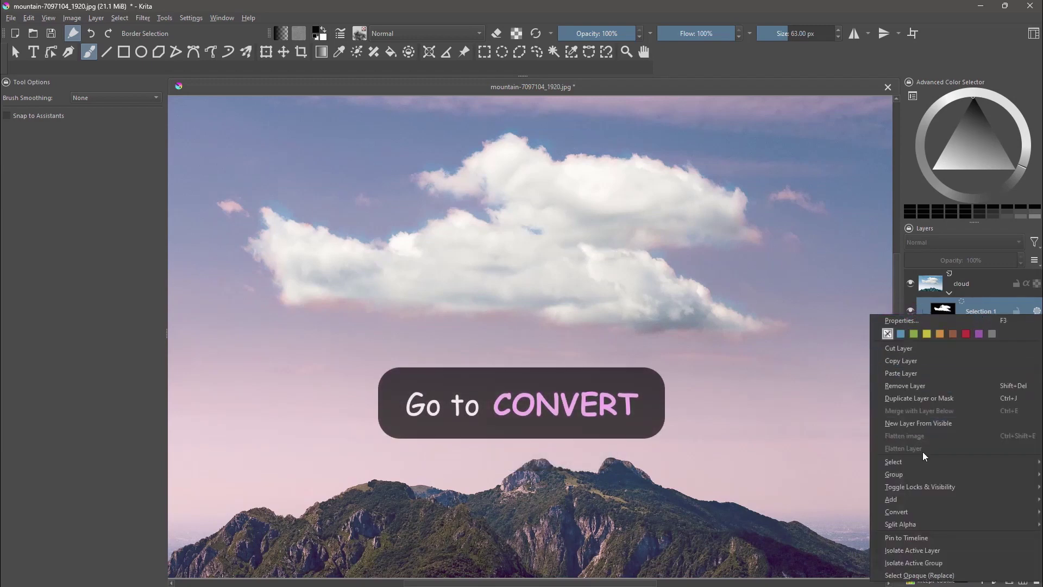
# Convert Selection 1 into a transparency mask, leaving the cloud on transparency
pyautogui.moveTo(891, 514)
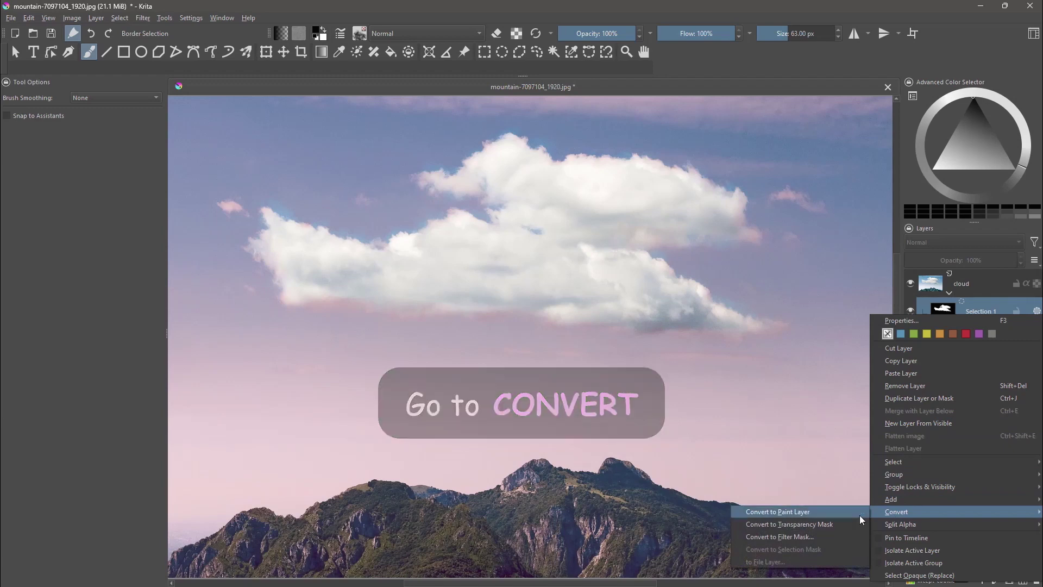
pyautogui.click(832, 523)
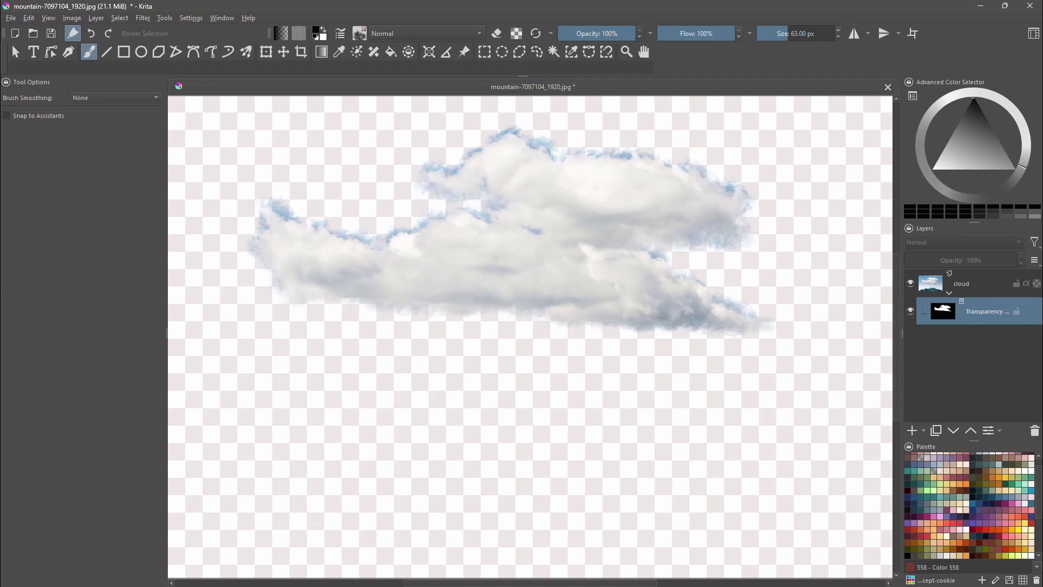
# Select and collapse the cloud layer, then flatten it with its mask into 'root Merged'
pyautogui.click(964, 285)
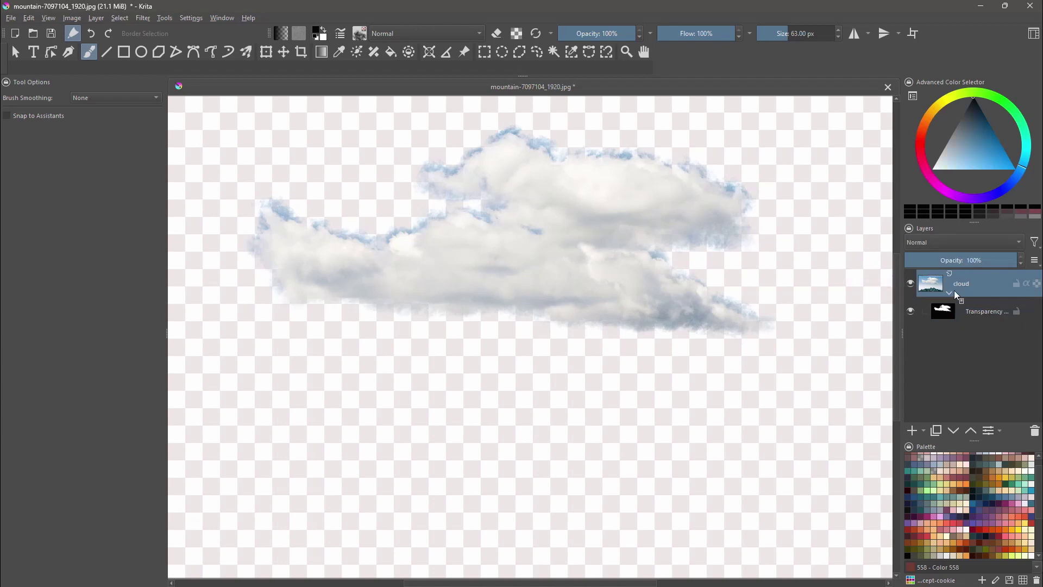
pyautogui.click(950, 292)
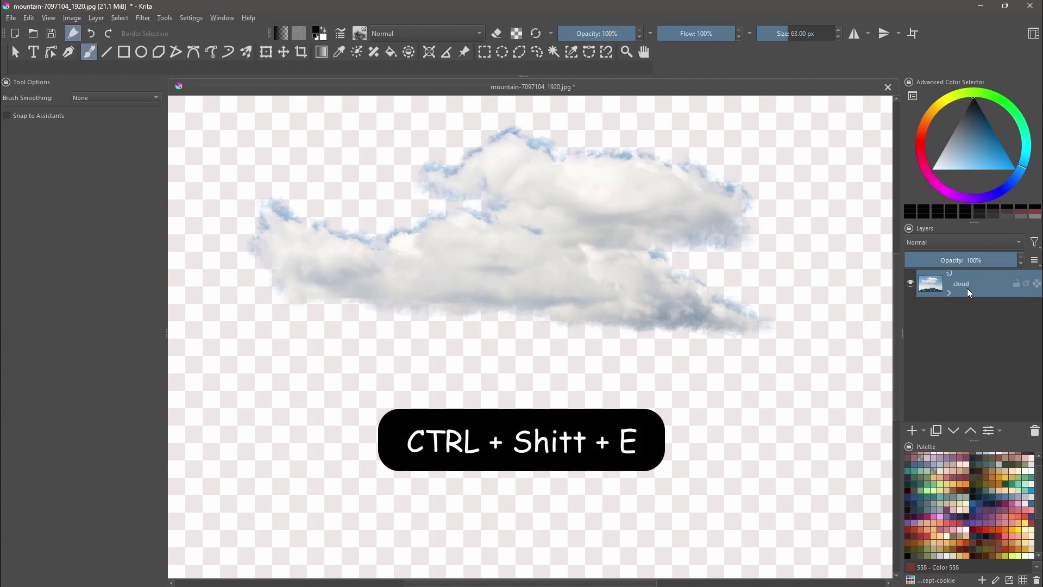
pyautogui.hotkey('ctrl', 'shift', 'e')
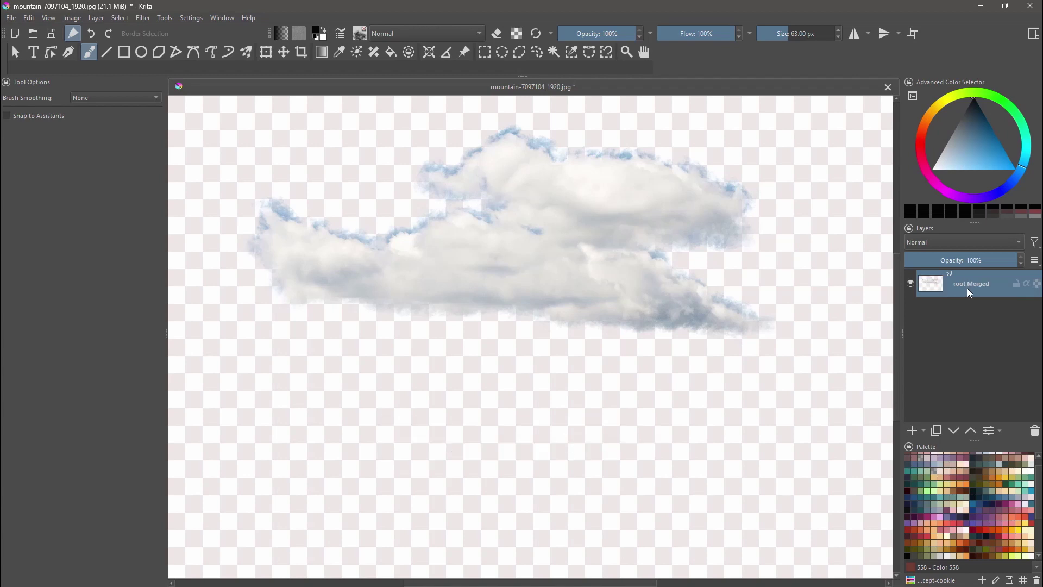
# In eraser mode, erase the bluish top fringe and a stray patch at the cloud's lower right
pyautogui.scroll(1, 384, 275)
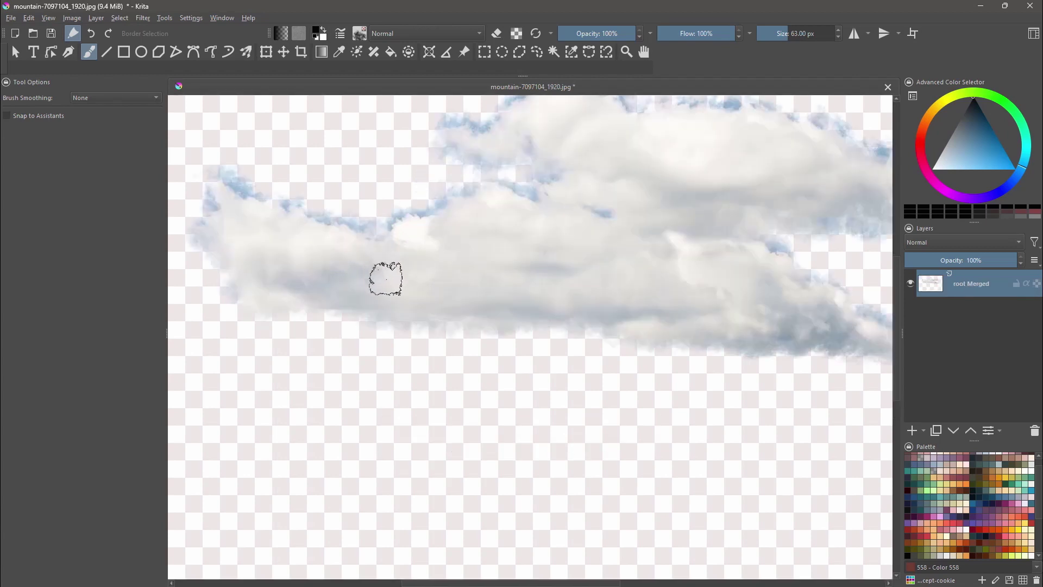
pyautogui.moveTo(440, 293); pyautogui.dragTo(429, 366)
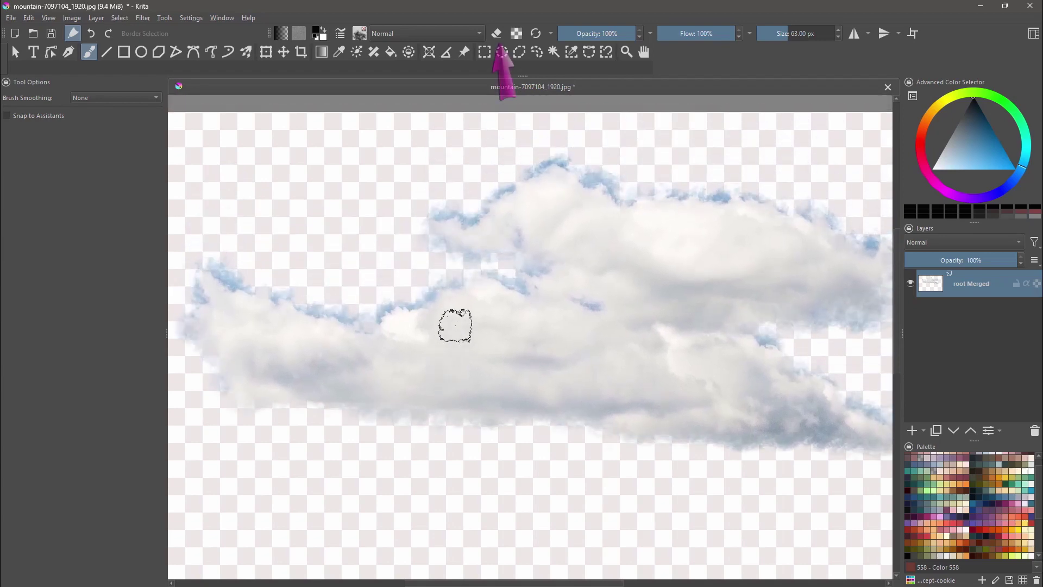
pyautogui.click(501, 36)
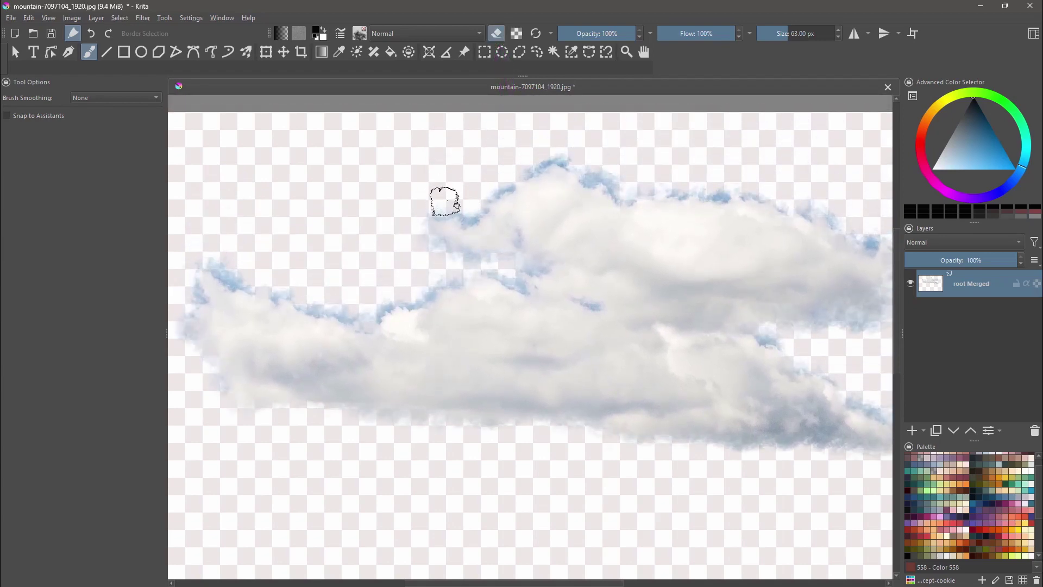
pyautogui.moveTo(470, 190)
pyautogui.mouseDown()
pyautogui.moveTo(469, 219)
pyautogui.moveTo(494, 174)
pyautogui.moveTo(486, 188)
pyautogui.moveTo(536, 158)
pyautogui.moveTo(588, 150)
pyautogui.moveTo(625, 184)
pyautogui.moveTo(515, 281)
pyautogui.moveTo(443, 269)
pyautogui.moveTo(305, 304)
pyautogui.moveTo(230, 280)
pyautogui.moveTo(192, 292)
pyautogui.mouseUp()
pyautogui.hscroll(3, 467, 424)
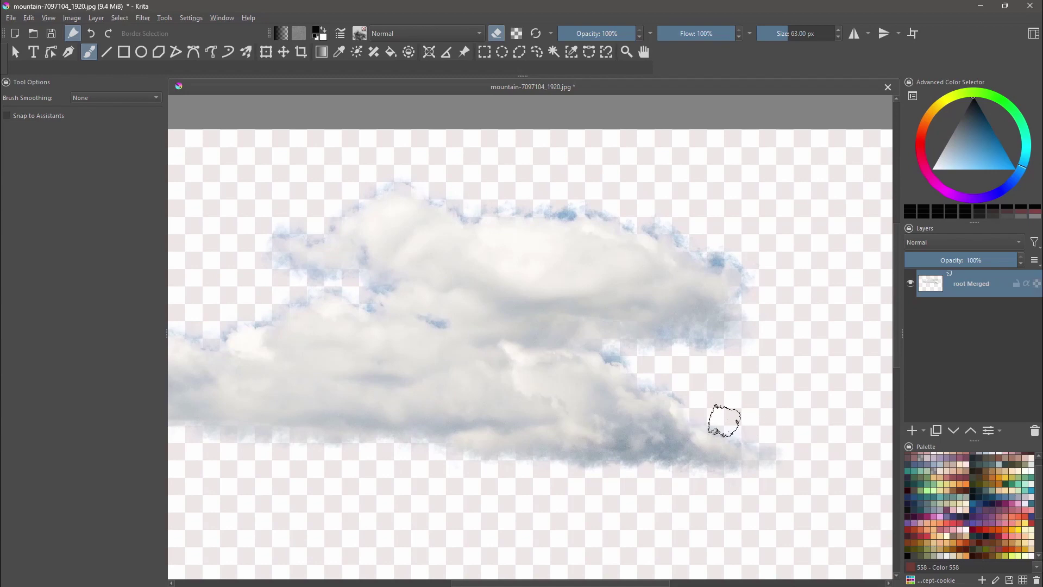
pyautogui.moveTo(630, 369)
pyautogui.mouseDown()
pyautogui.moveTo(658, 352)
pyautogui.moveTo(752, 286)
pyautogui.moveTo(653, 217)
pyautogui.moveTo(441, 182)
pyautogui.moveTo(331, 201)
pyautogui.moveTo(271, 263)
pyautogui.mouseUp()
# Shrink the eraser to 22 px, clean the upper-left fringe, and invert the cloud's colours
pyautogui.hscroll(-3, 381, 375)
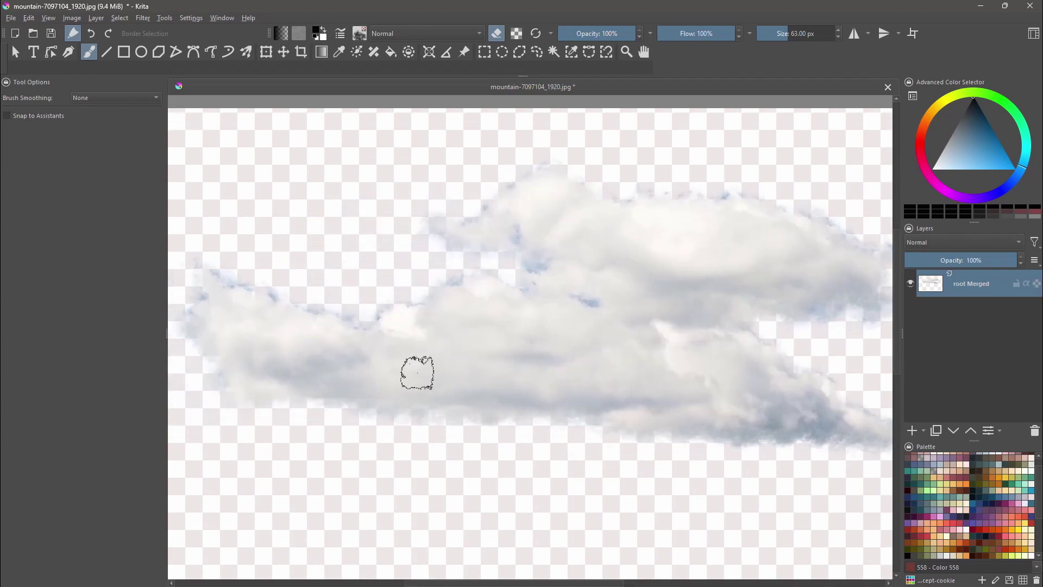
pyautogui.press('[')
pyautogui.press('[')
pyautogui.press('[')
pyautogui.press('[')
pyautogui.press('[')
pyautogui.moveTo(551, 254)
pyautogui.mouseDown()
pyautogui.moveTo(522, 307)
pyautogui.moveTo(458, 276)
pyautogui.moveTo(376, 313)
pyautogui.moveTo(197, 293)
pyautogui.mouseUp()
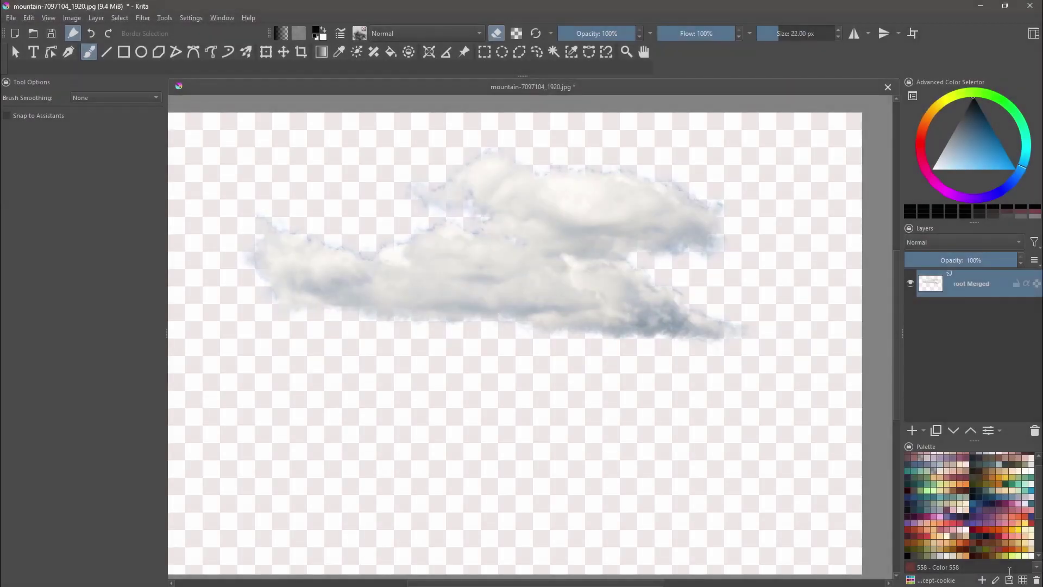
pyautogui.hotkey('ctrl', 'i')
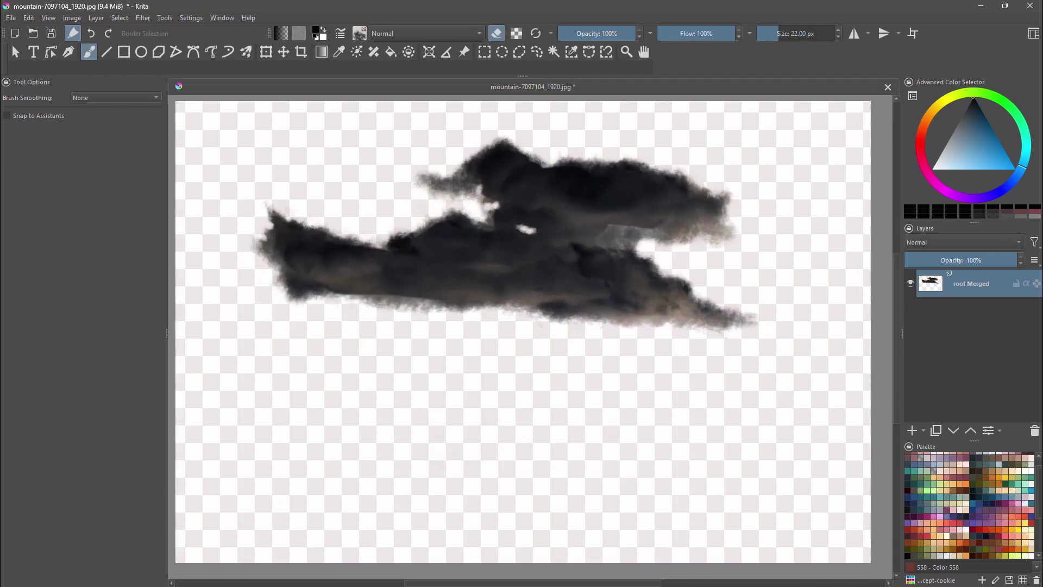
# Filter presets to My Favorites and choose the Fill circle brush
pyautogui.click(360, 33)
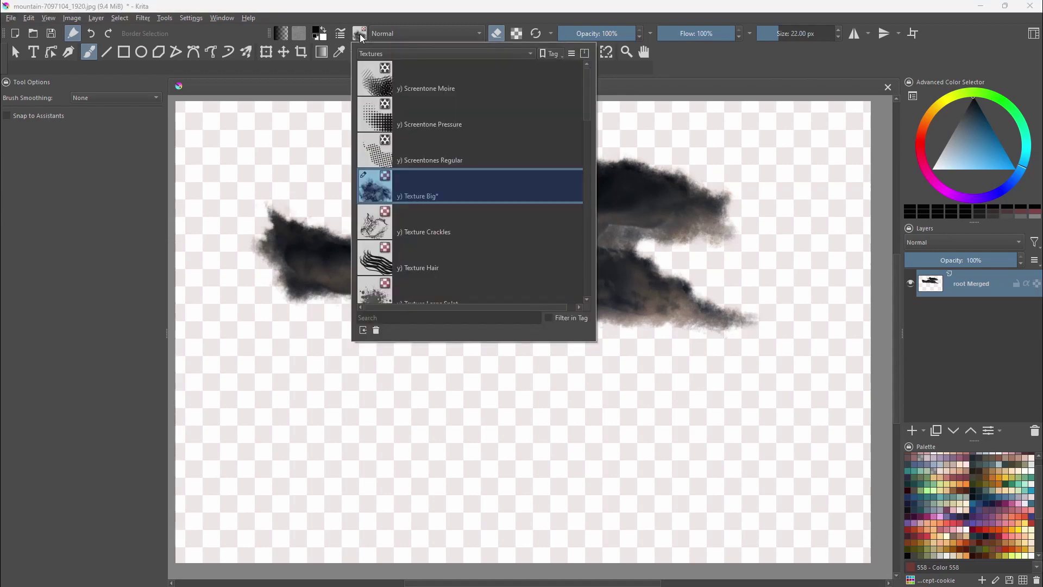
pyautogui.click(379, 51)
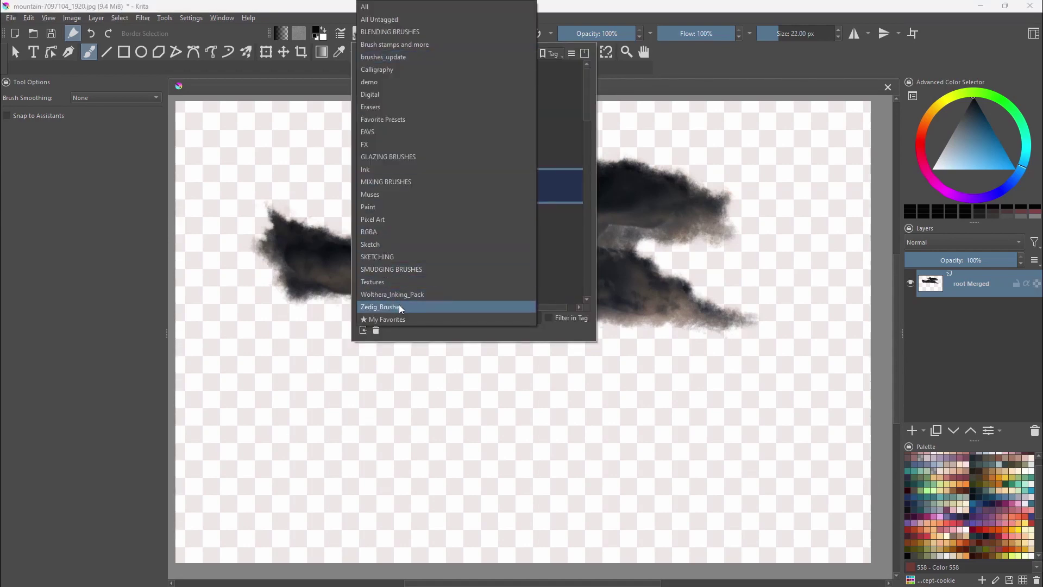
pyautogui.click(403, 319)
pyautogui.scroll(2, 421, 244)
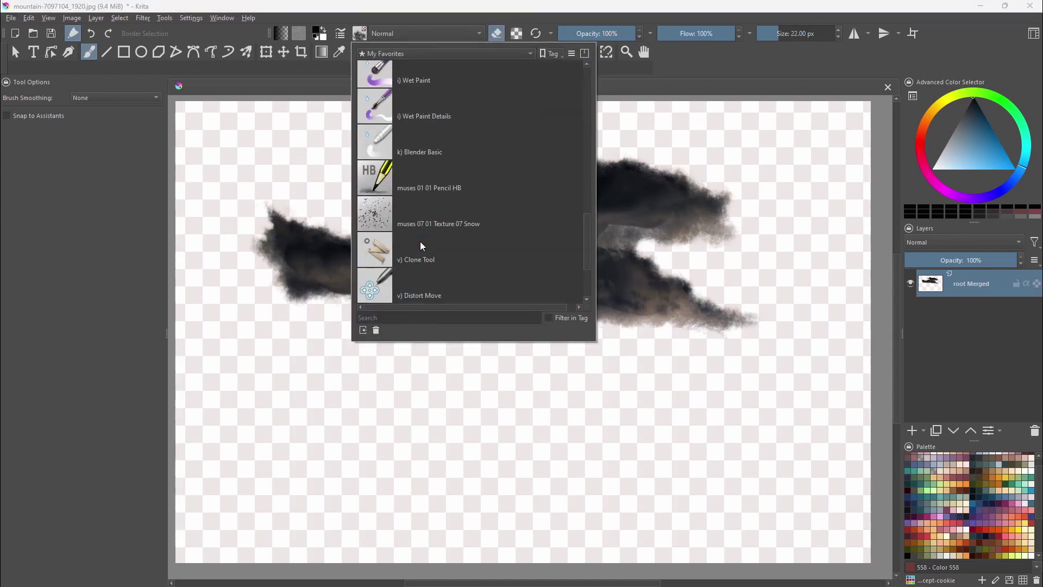
pyautogui.scroll(6, 420, 243)
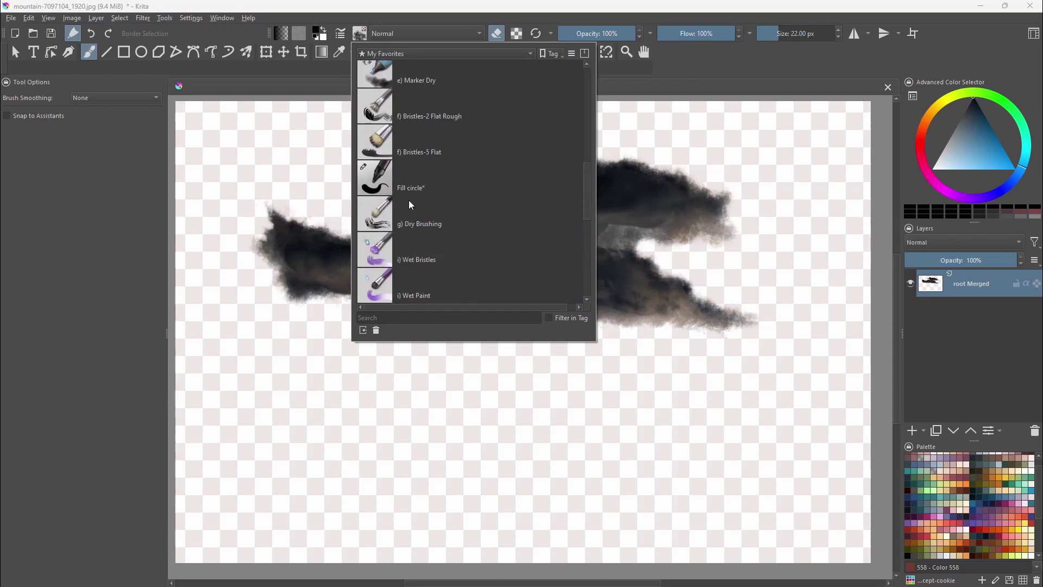
pyautogui.click(381, 186)
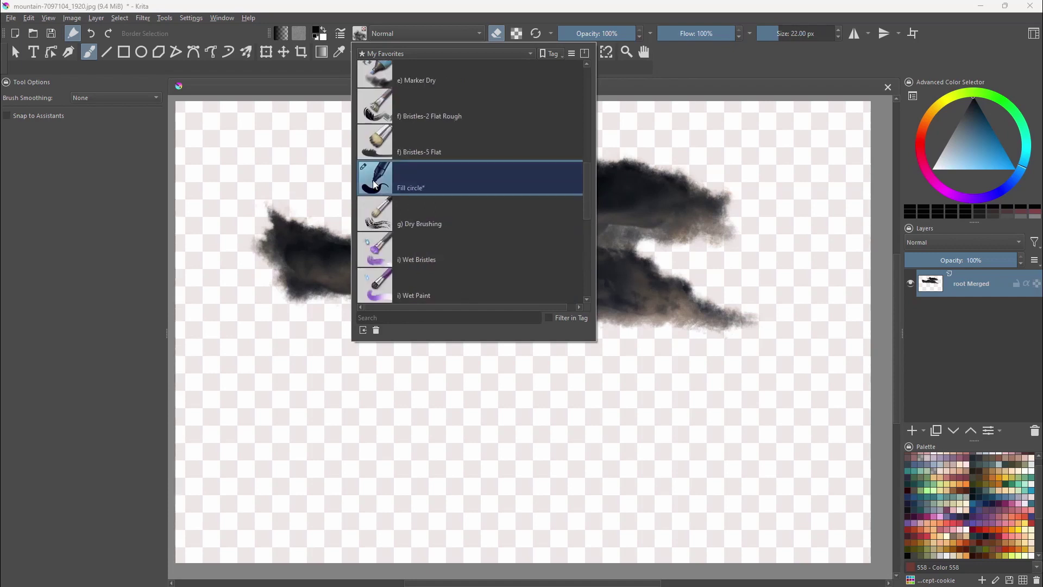
pyautogui.click(683, 70)
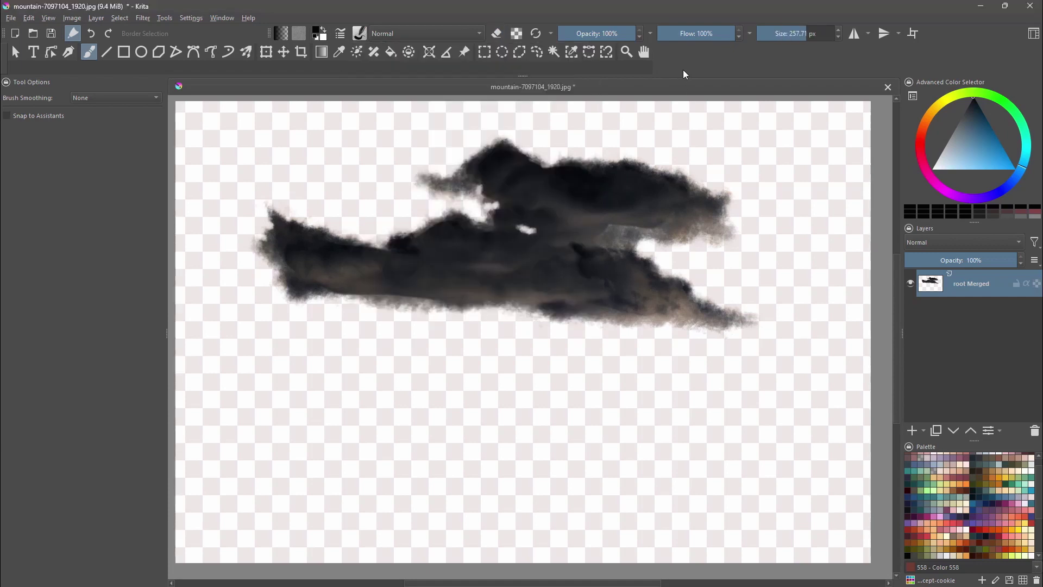
# Open the Stamp dialog from the Brush Editor's predefined tips to capture the cloud
pyautogui.click(340, 34)
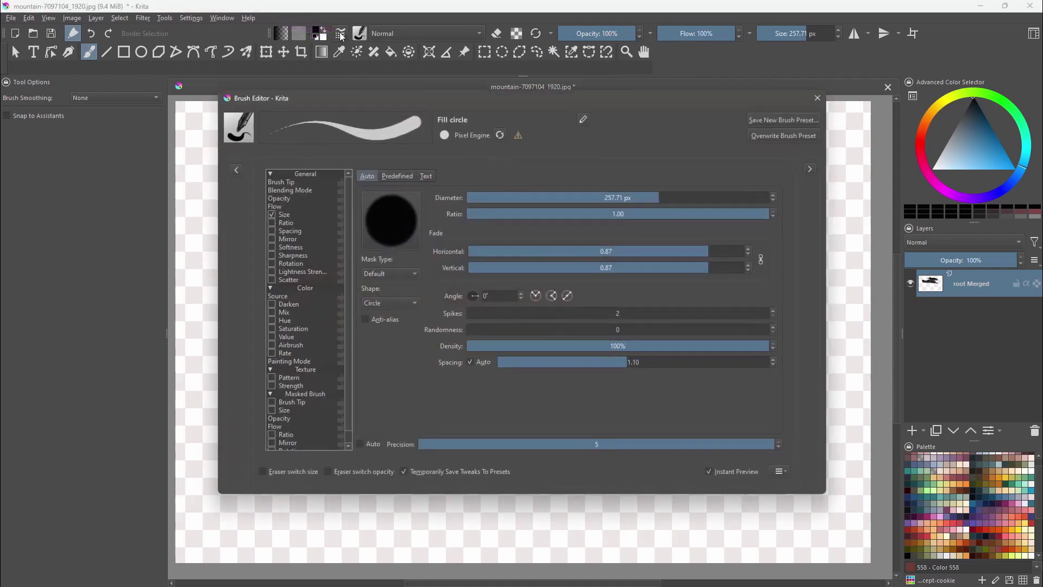
pyautogui.click(397, 174)
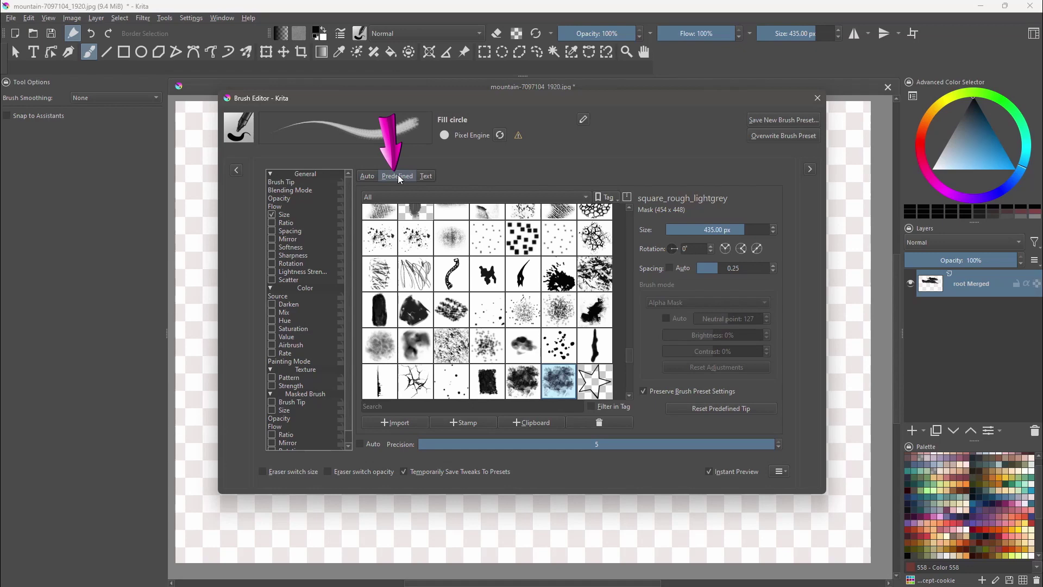
pyautogui.click(465, 422)
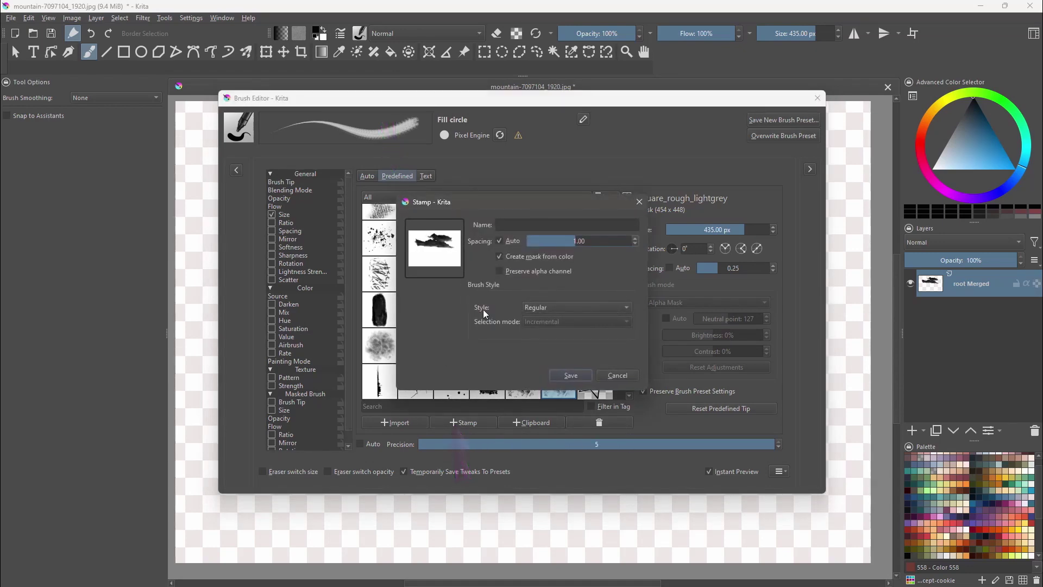
# Name the stamp 'CH_Big cloud_feb 2023', enable Preserve alpha channel, and save it
pyautogui.click(507, 224)
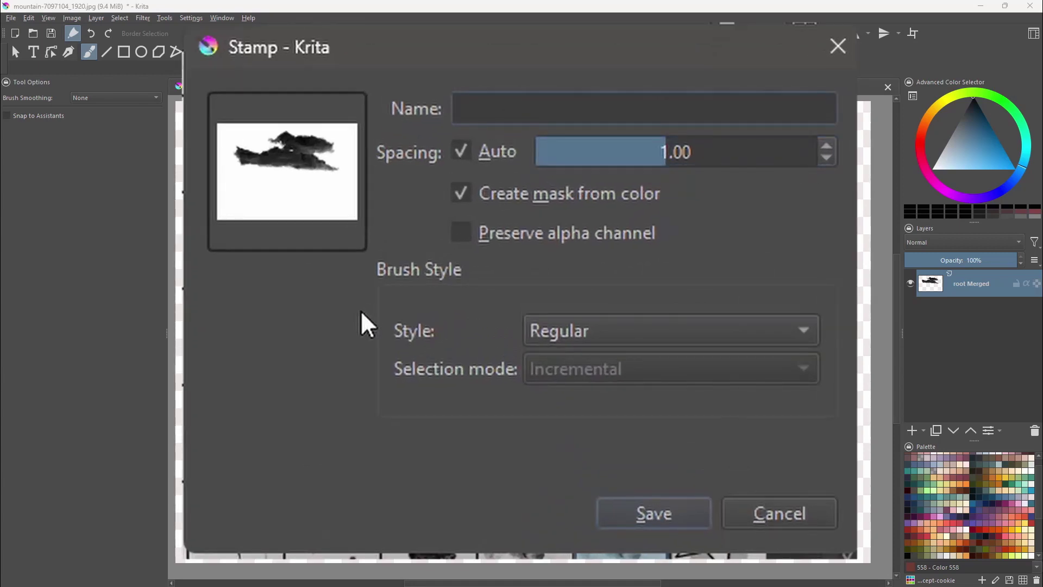
pyautogui.write('Big cloud')
pyautogui.press('Home')
pyautogui.write('CH_')
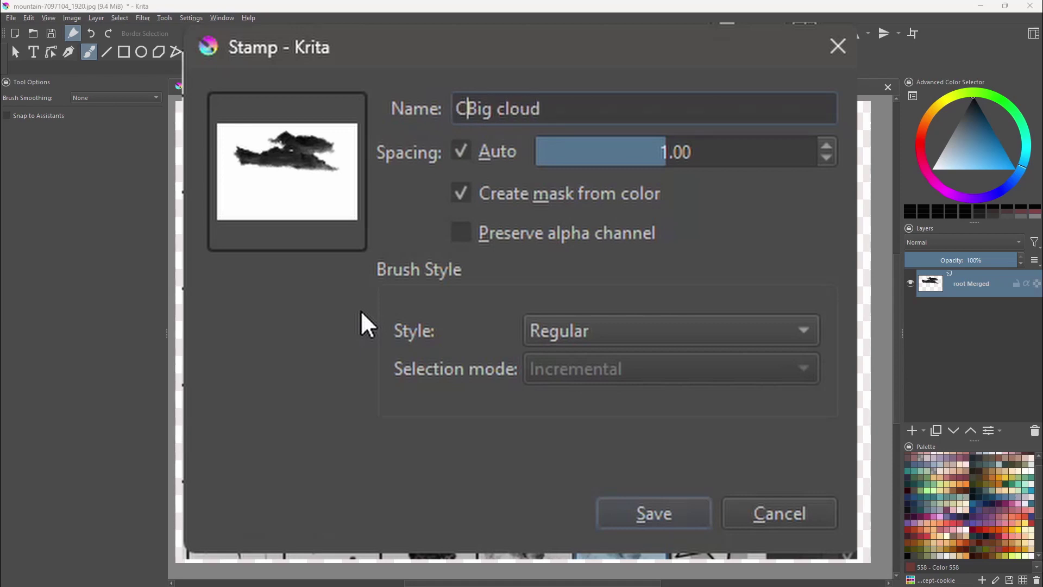
pyautogui.write('feb 2023')
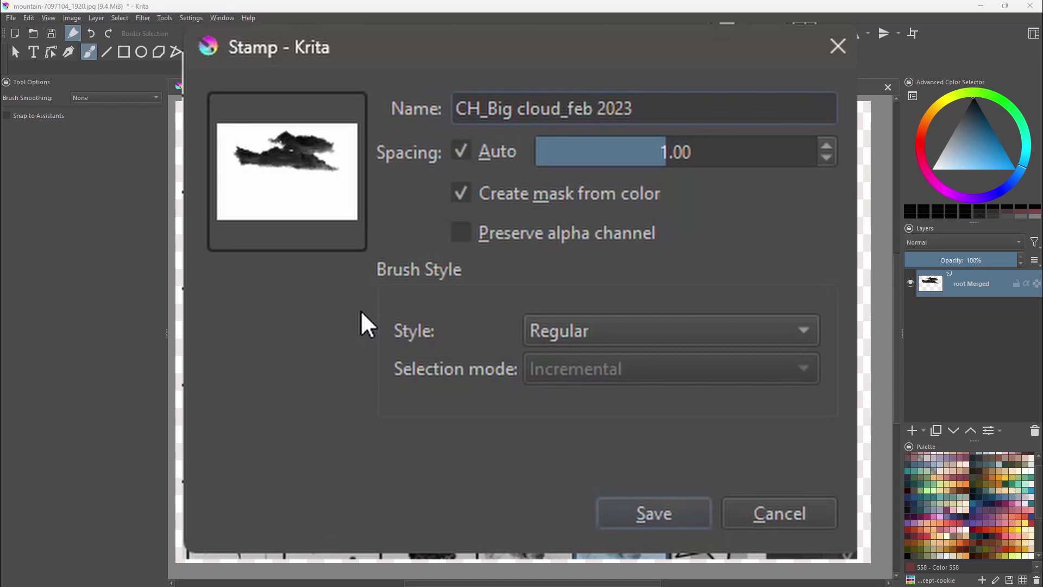
pyautogui.click(461, 239)
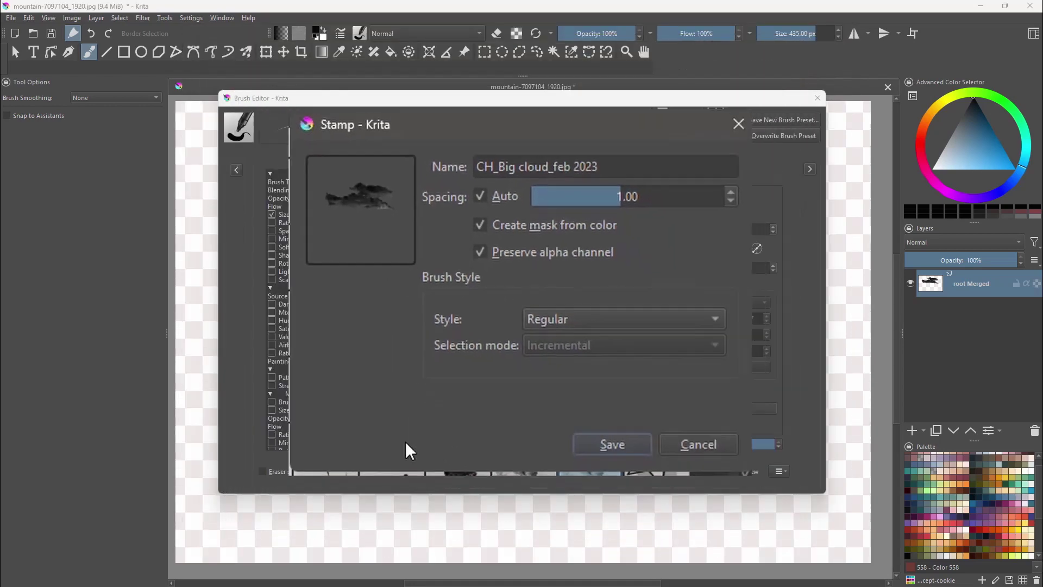
pyautogui.click(566, 373)
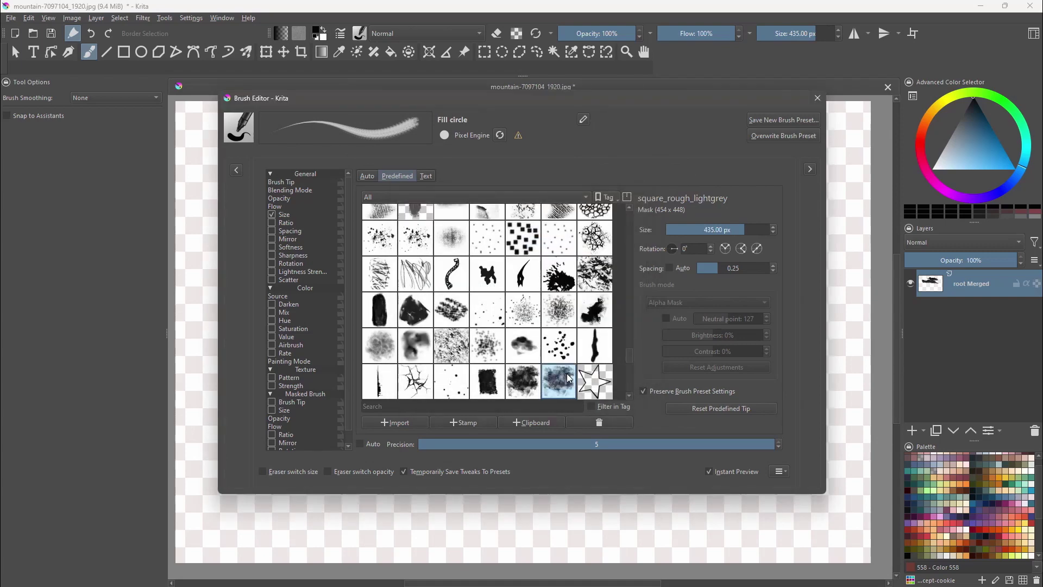
# Close the brush editor and stamp four grey clouds across the blue layer
pyautogui.click(817, 100)
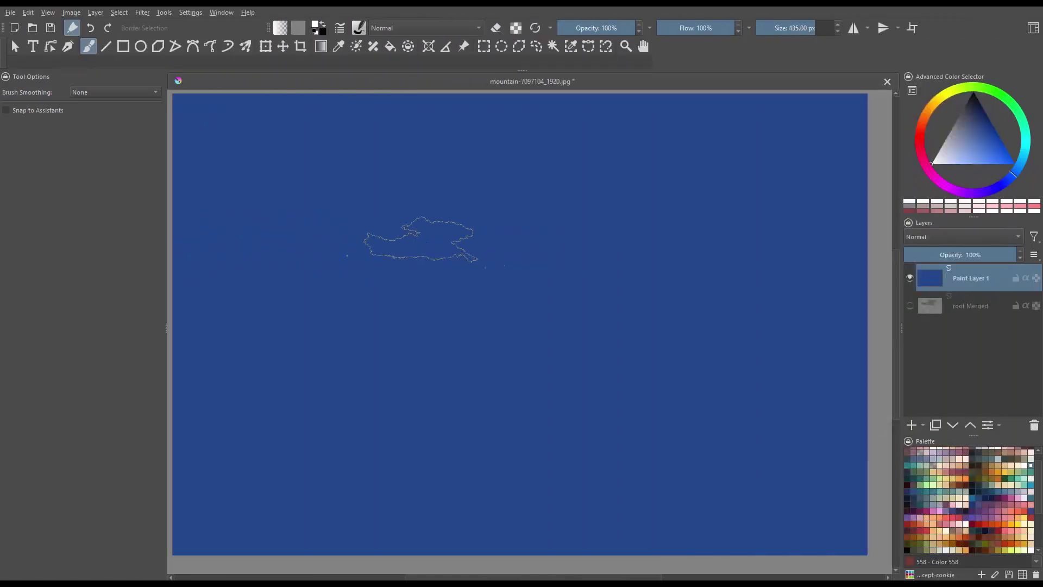
pyautogui.click(421, 239)
pyautogui.click(553, 198)
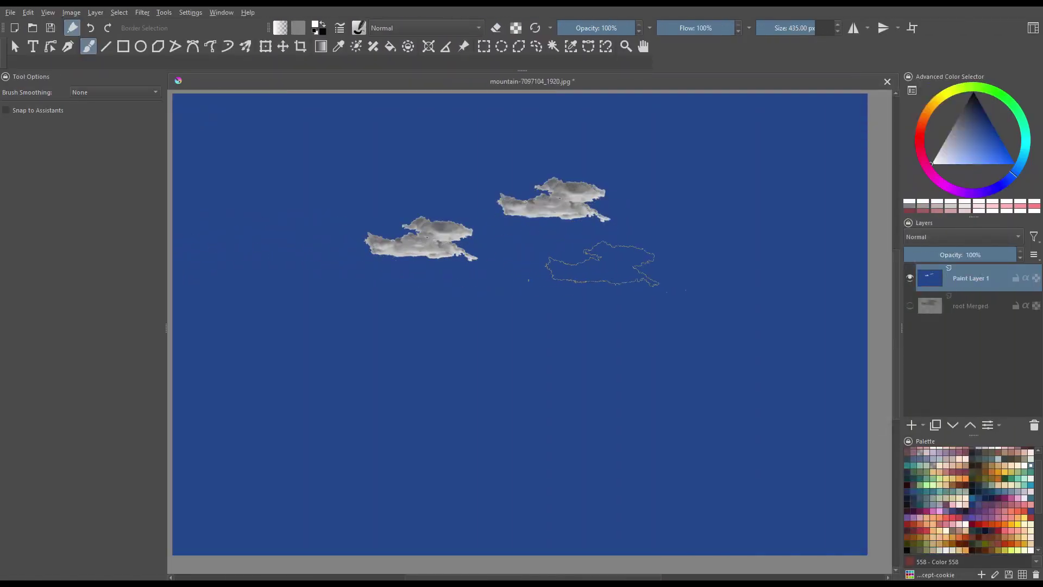
pyautogui.click(602, 262)
pyautogui.click(672, 206)
# Switch the colour to a pinkish red and stamp three red clouds
pyautogui.click(920, 128)
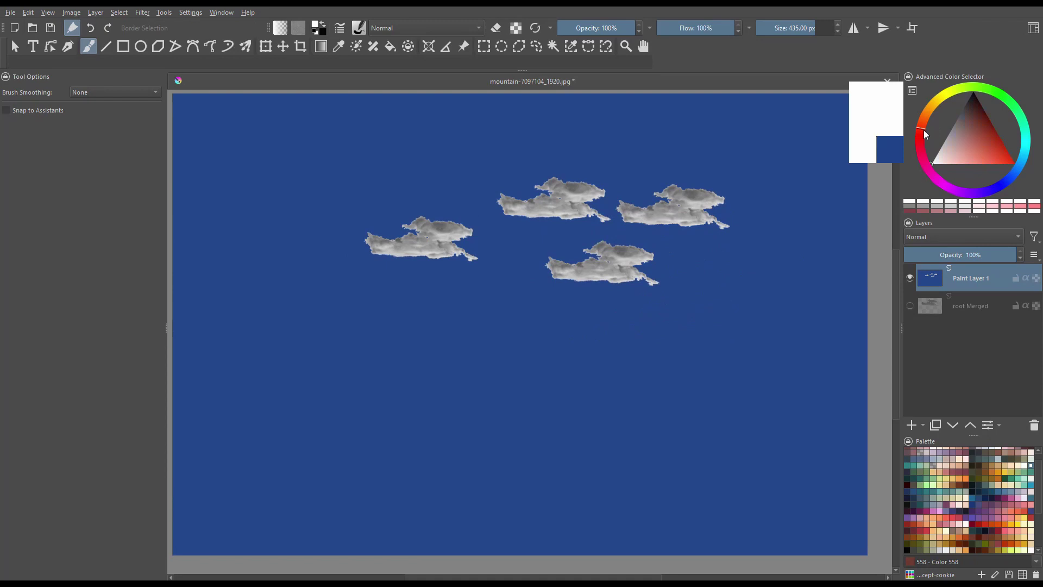
pyautogui.click(971, 153)
pyautogui.click(355, 307)
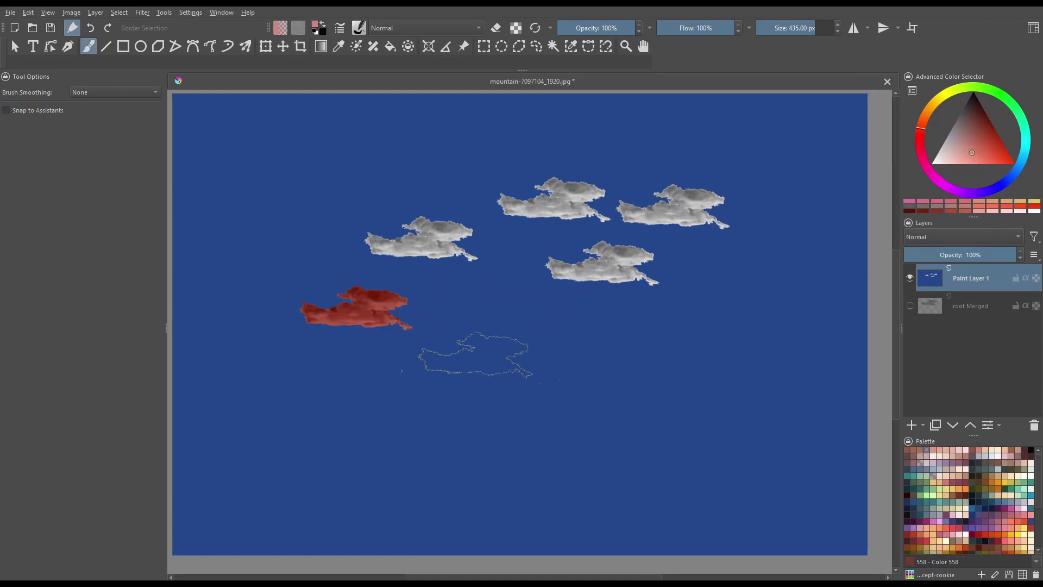
pyautogui.click(497, 332)
pyautogui.click(417, 415)
# Switch the colour to teal and stamp three teal clouds
pyautogui.click(1029, 142)
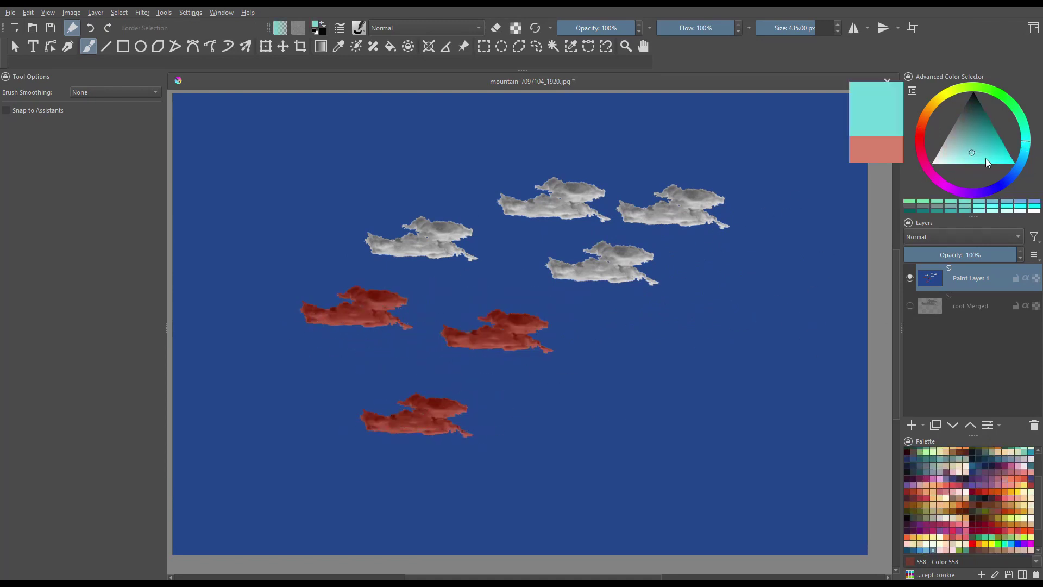
pyautogui.click(995, 159)
pyautogui.click(667, 348)
pyautogui.click(764, 275)
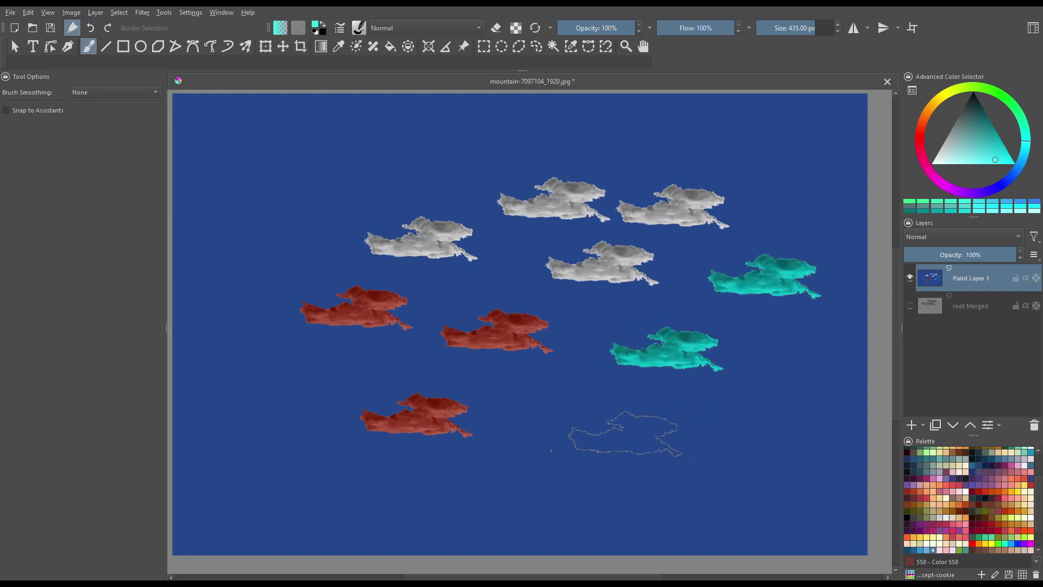
pyautogui.click(625, 433)
# Switch the colour to white and stamp three white clouds along the upper left
pyautogui.click(931, 146)
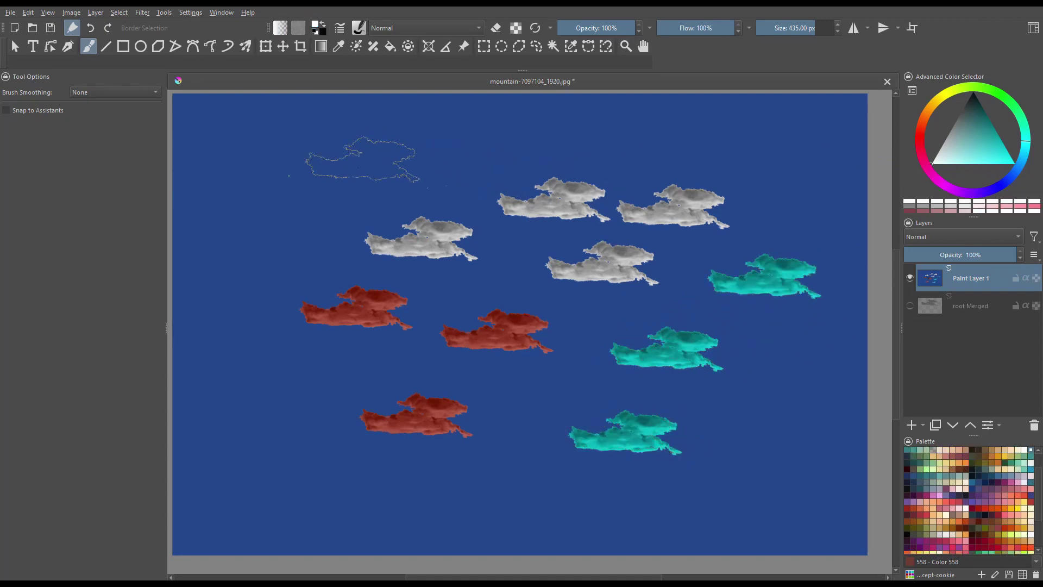
pyautogui.click(297, 167)
pyautogui.click(425, 142)
pyautogui.click(279, 240)
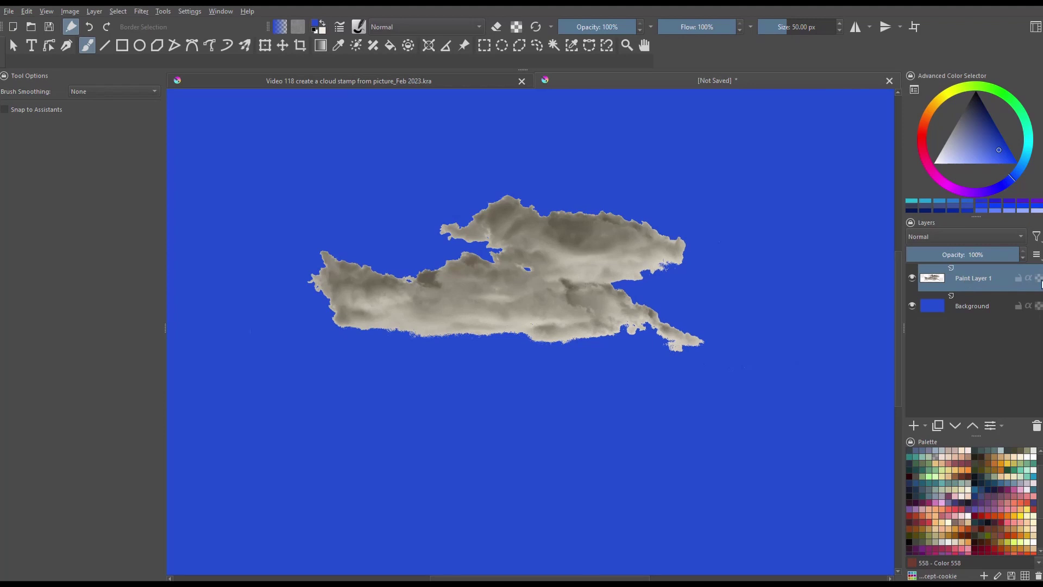
# Brighten the stamped cloud in HSV/HSL Adjustment to Lightness 31 with Saturation -10
pyautogui.hotkey('ctrl', 'u')
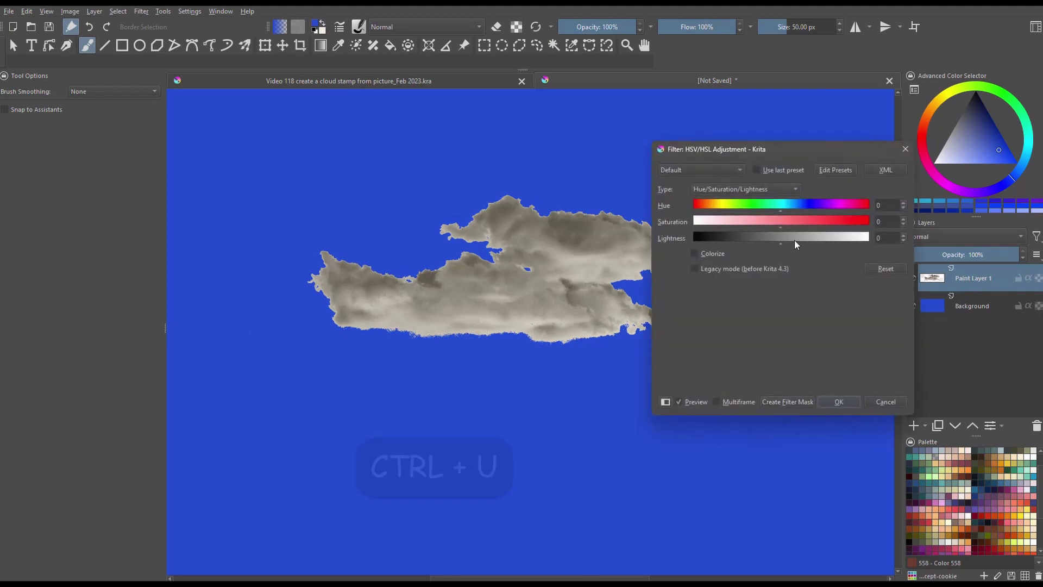
pyautogui.moveTo(781, 158); pyautogui.dragTo(845, 165)
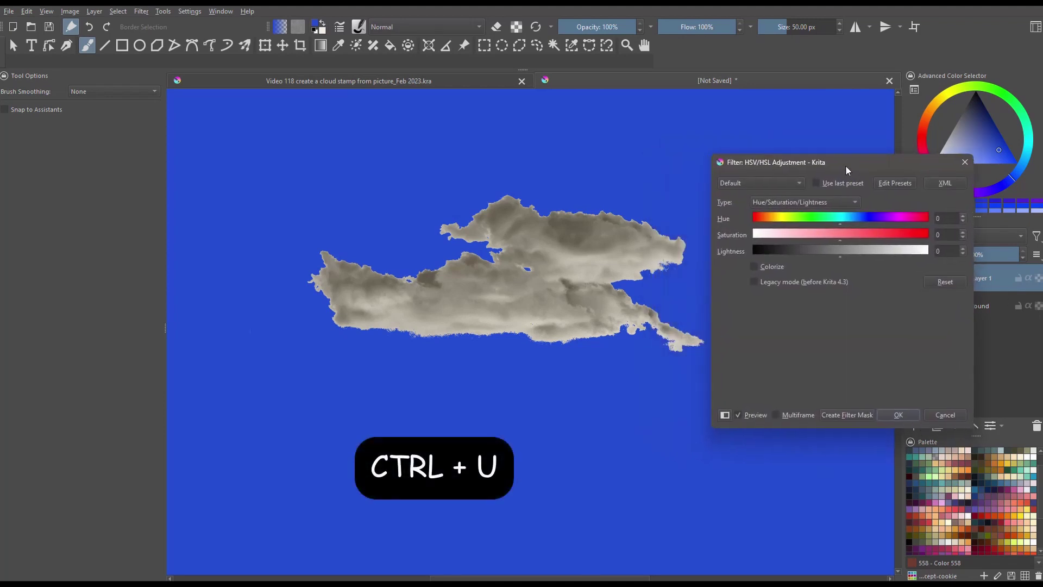
pyautogui.click(838, 256)
pyautogui.moveTo(837, 254); pyautogui.dragTo(862, 252)
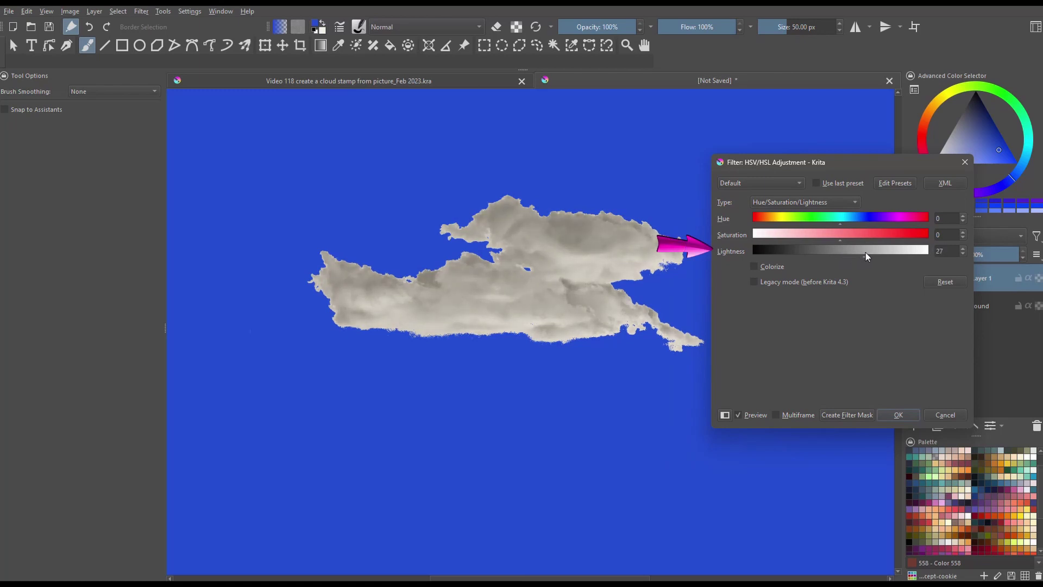
pyautogui.click(873, 256)
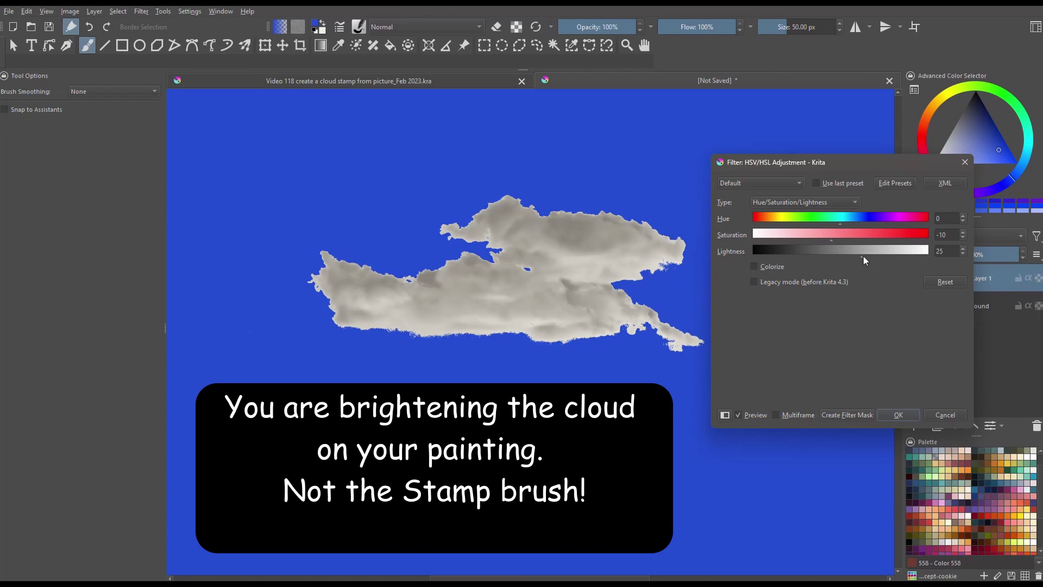
pyautogui.click(868, 255)
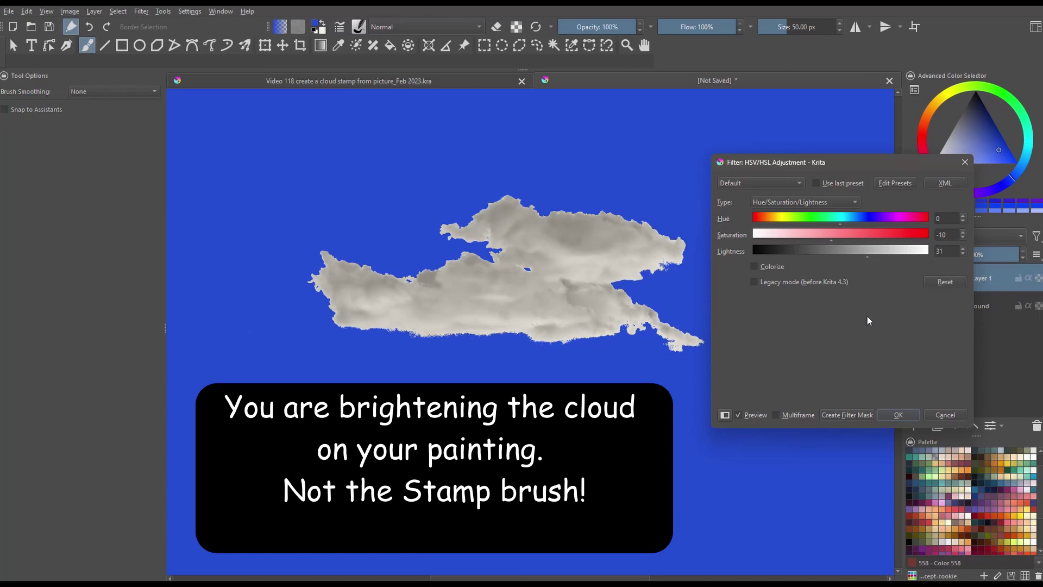
# Confirm the HSV/HSL adjustment so the lighter, softer cloud is applied
pyautogui.click(897, 415)
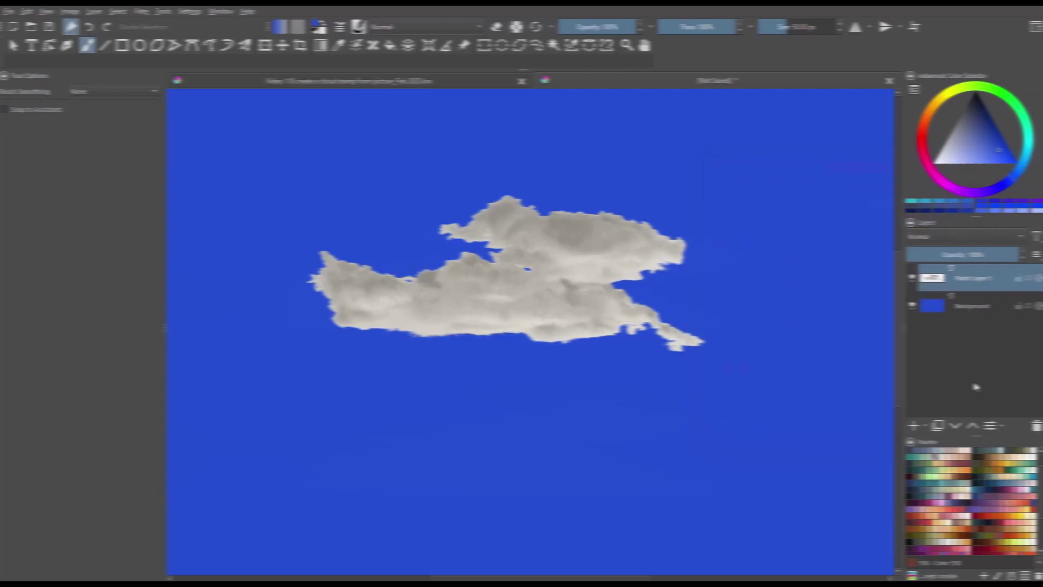